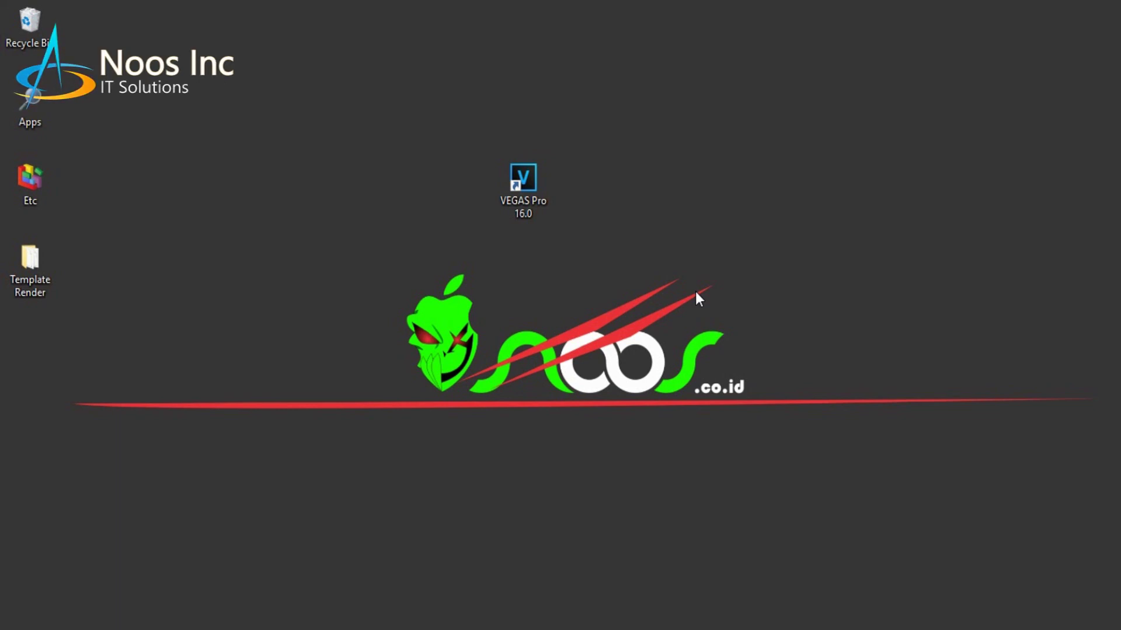
Step: Launch VEGAS Pro 16.0 from its desktop shortcut
double_click(548, 201)
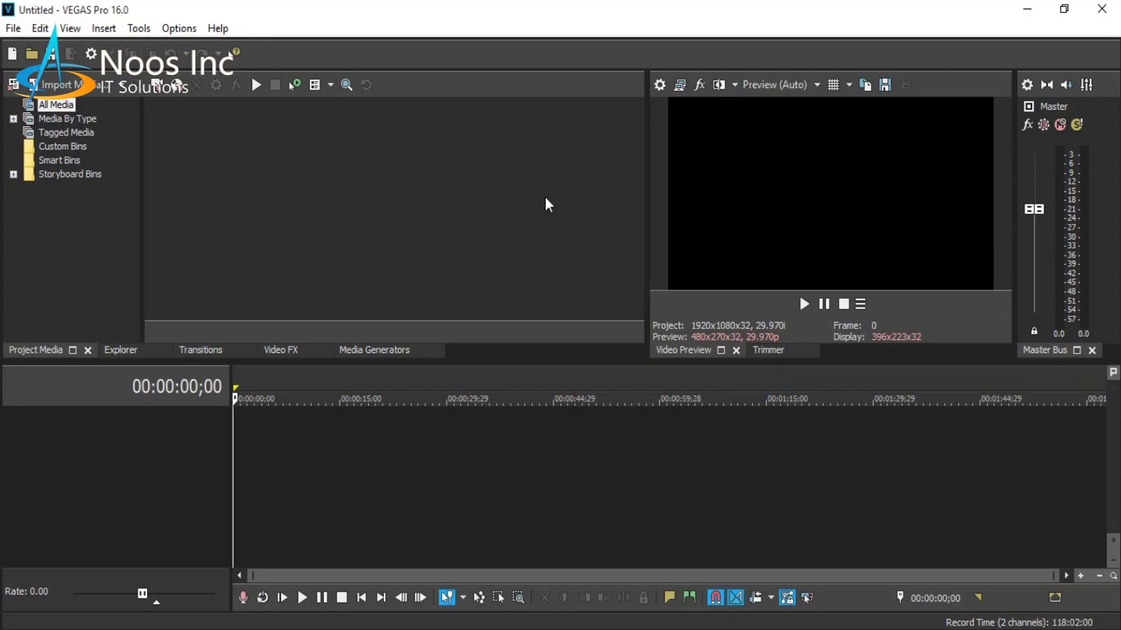
Step: Place the default Titles & Text preset from Media Generators onto the timeline
click(383, 349)
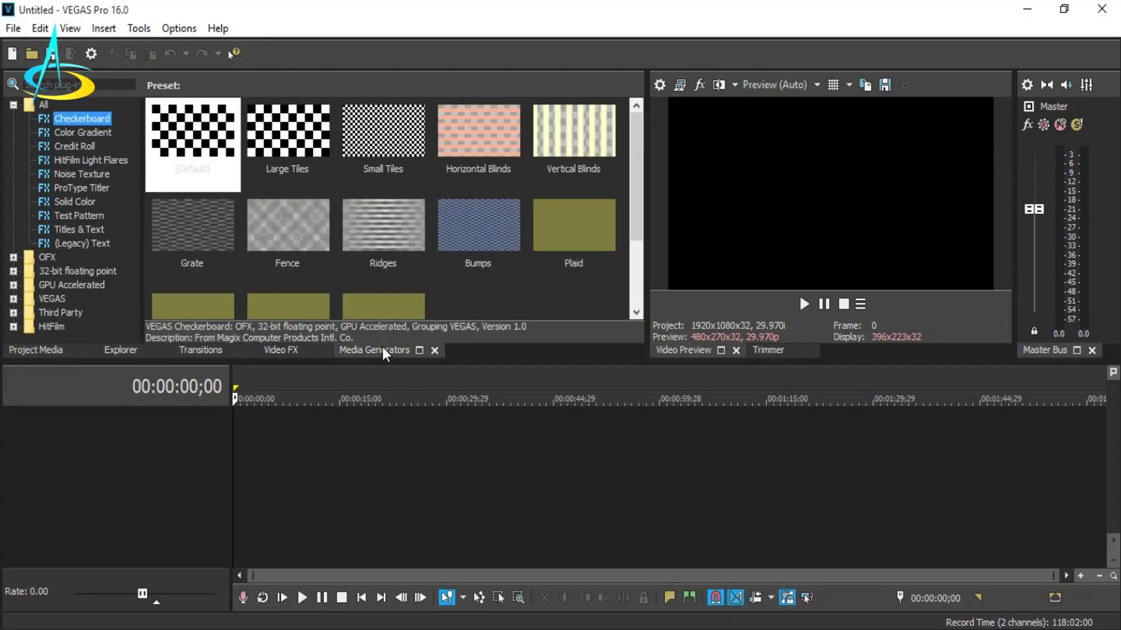
click(93, 234)
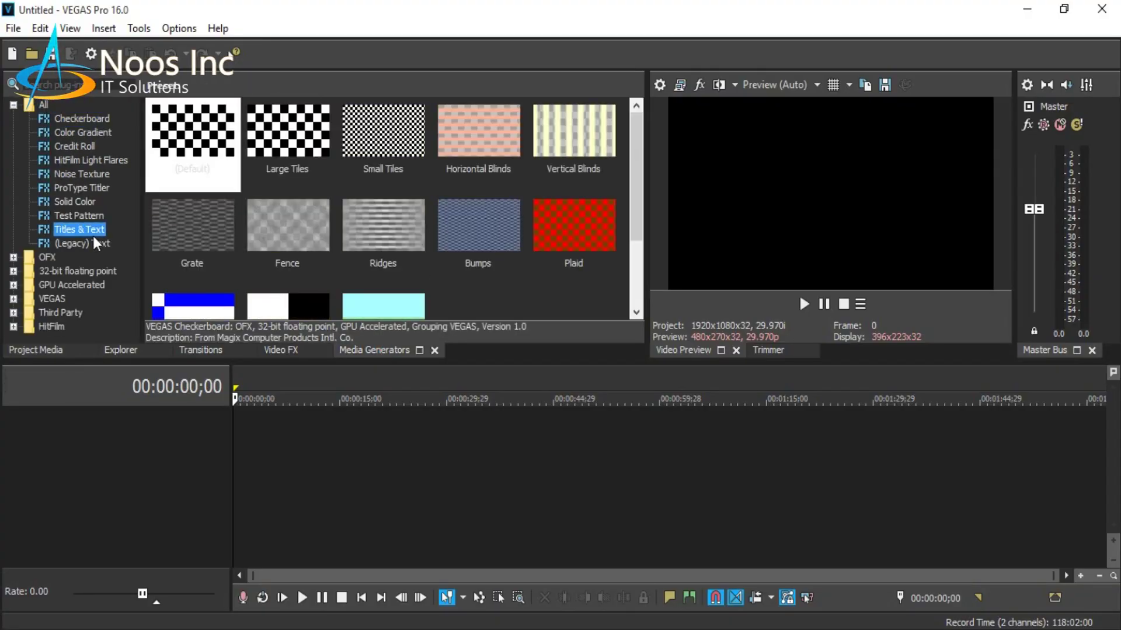
drag(197, 134, 299, 418)
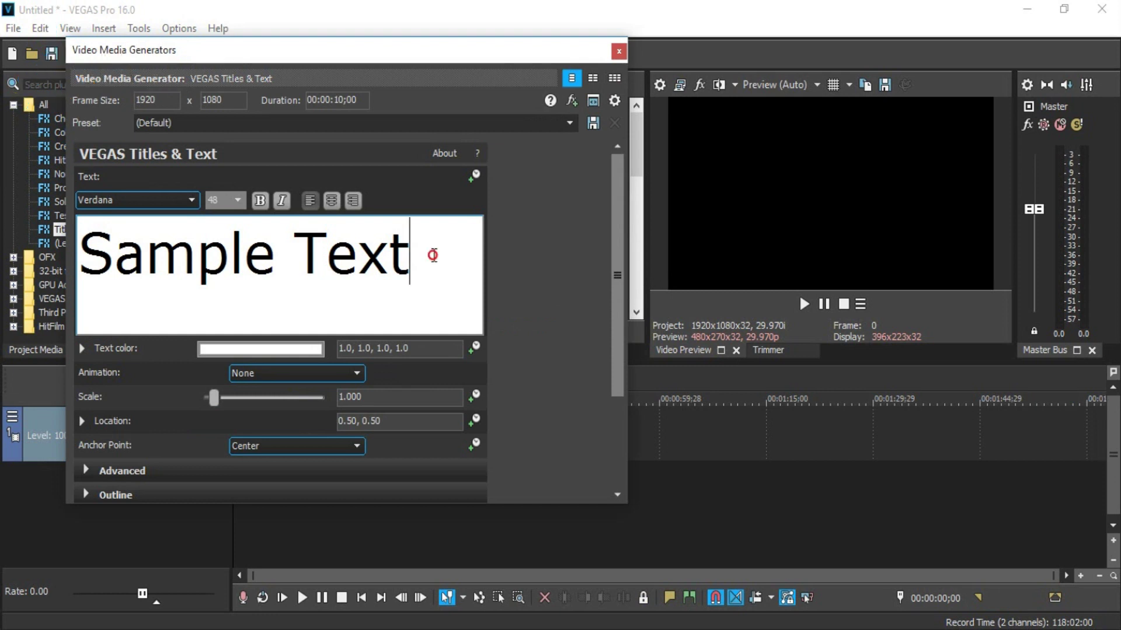
Step: Replace the sample text with 'Noos Inc'
key(ctrl+a)
text(Noos UI)
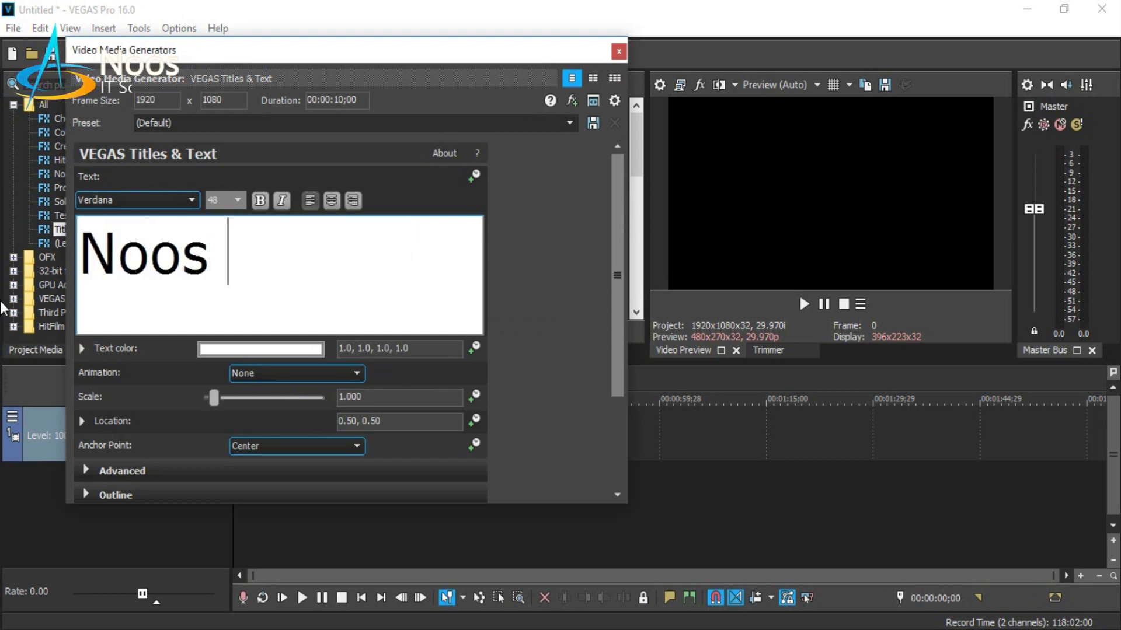
key(BackSpace)
text(Inc)
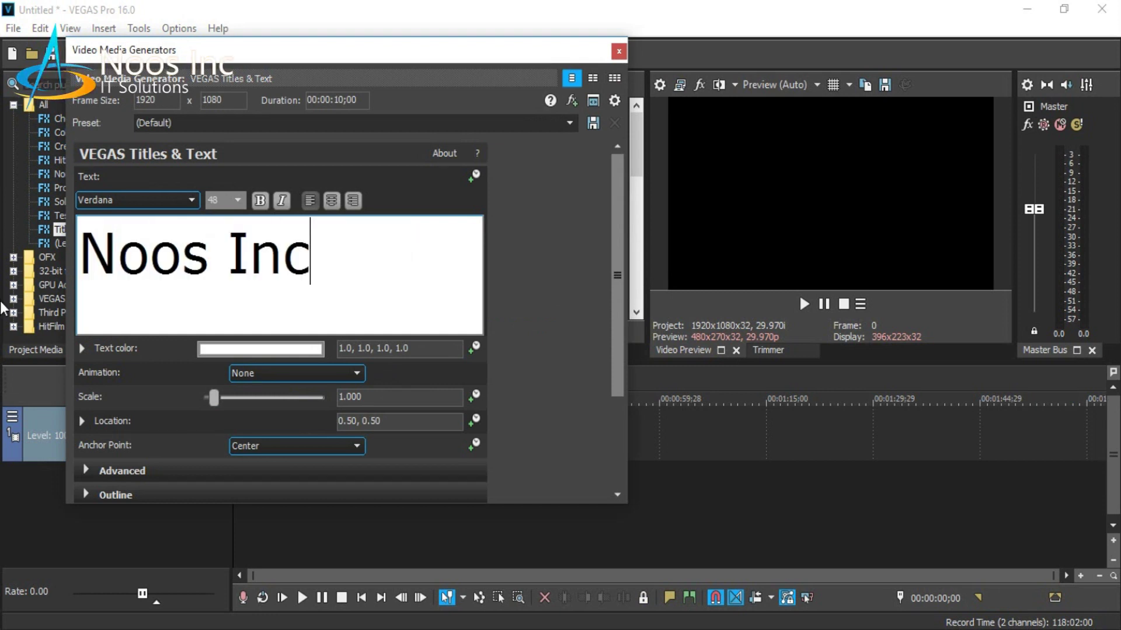
Step: Set the title font to Novecentowide-Normal
key(ctrl+a)
click(128, 200)
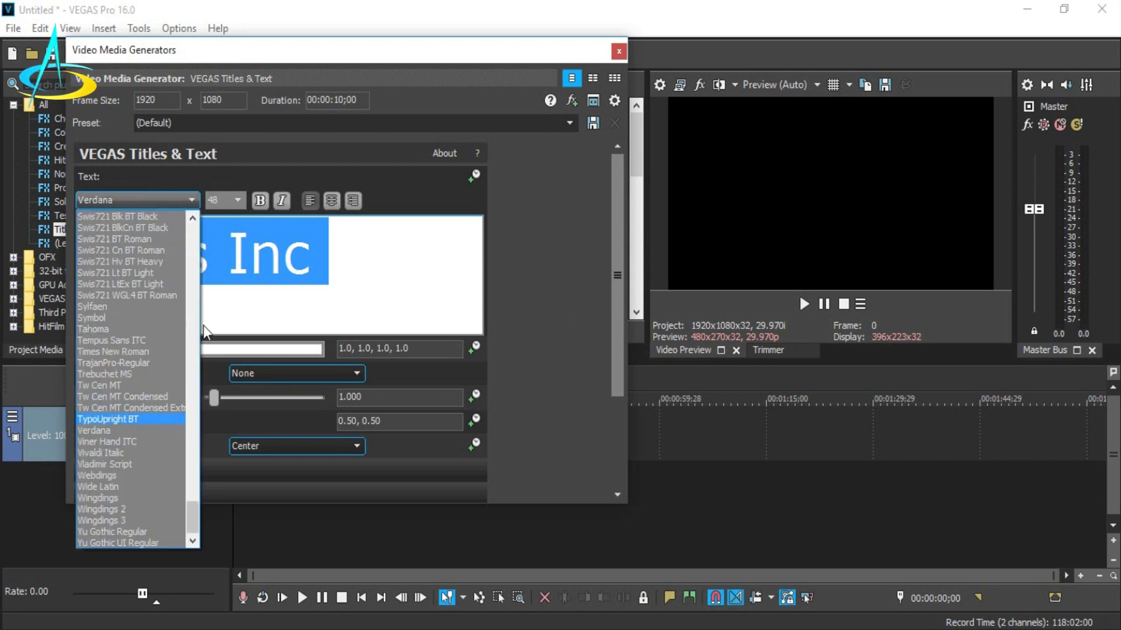
drag(191, 523, 192, 445)
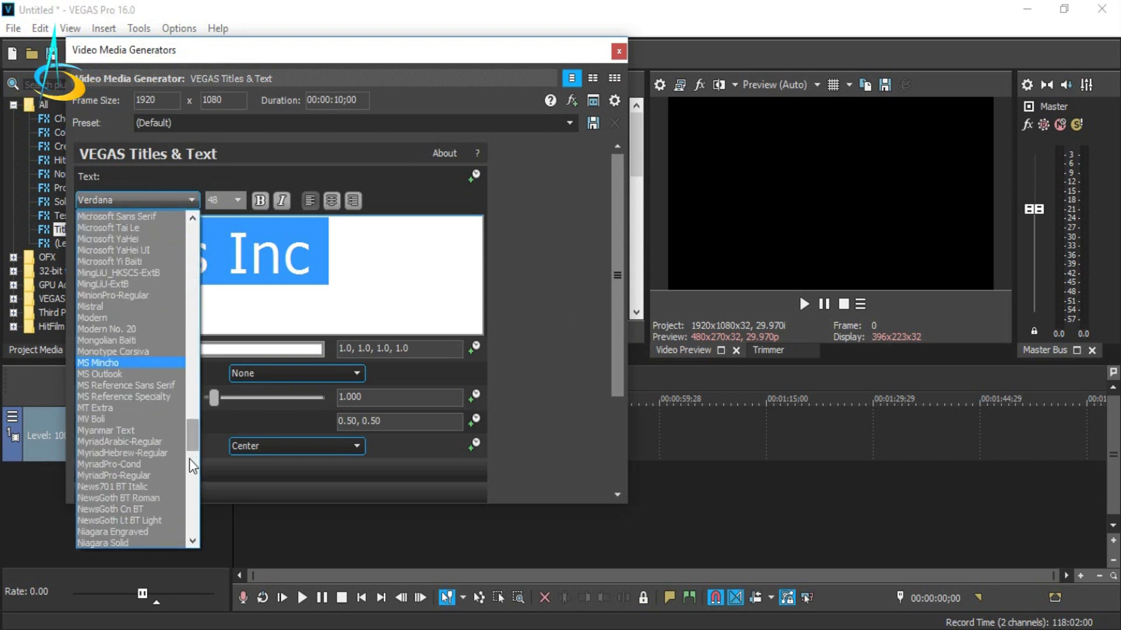
scroll(149, 542, down, 2)
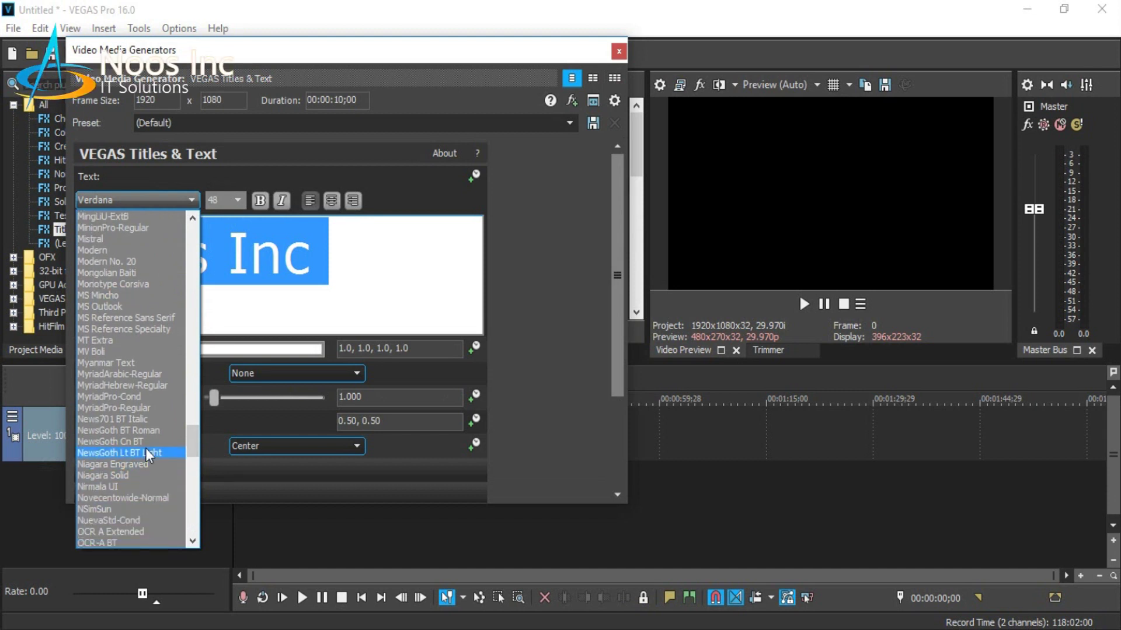
scroll(145, 449, down, 1)
click(147, 464)
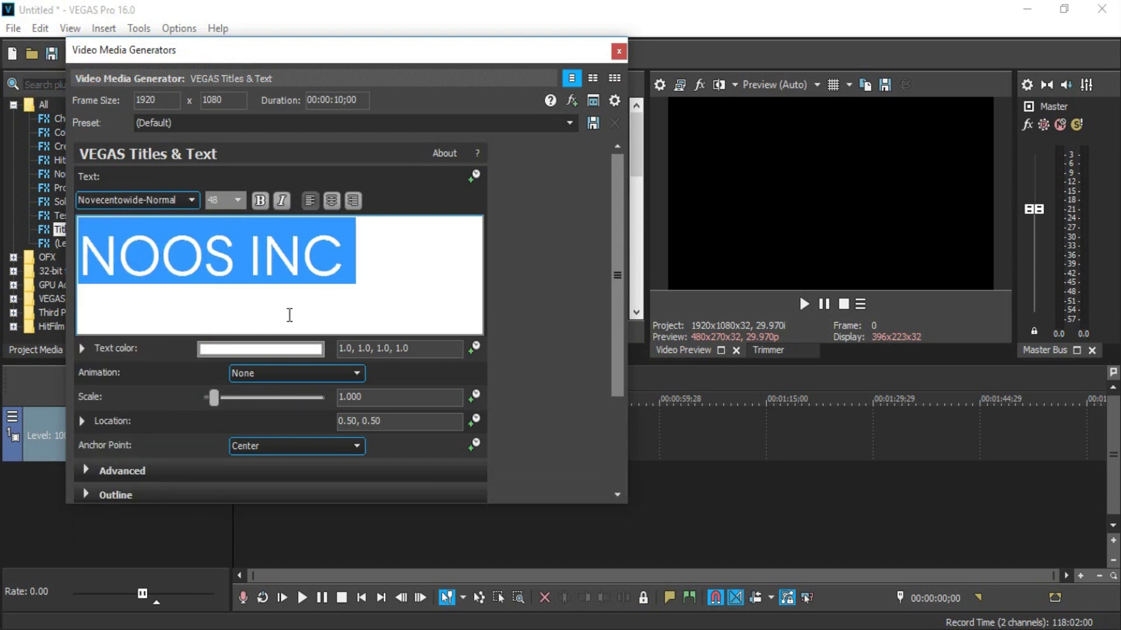
Step: Make the text pale yellow, centre-align it, and close the title editor
click(300, 350)
click(272, 481)
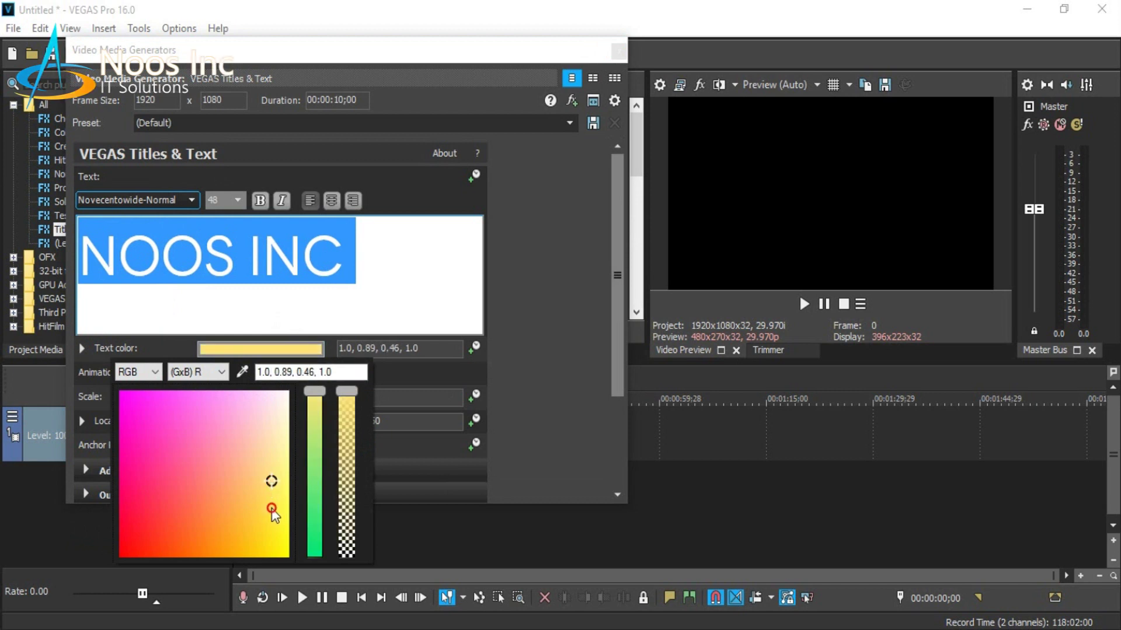
click(253, 209)
click(325, 203)
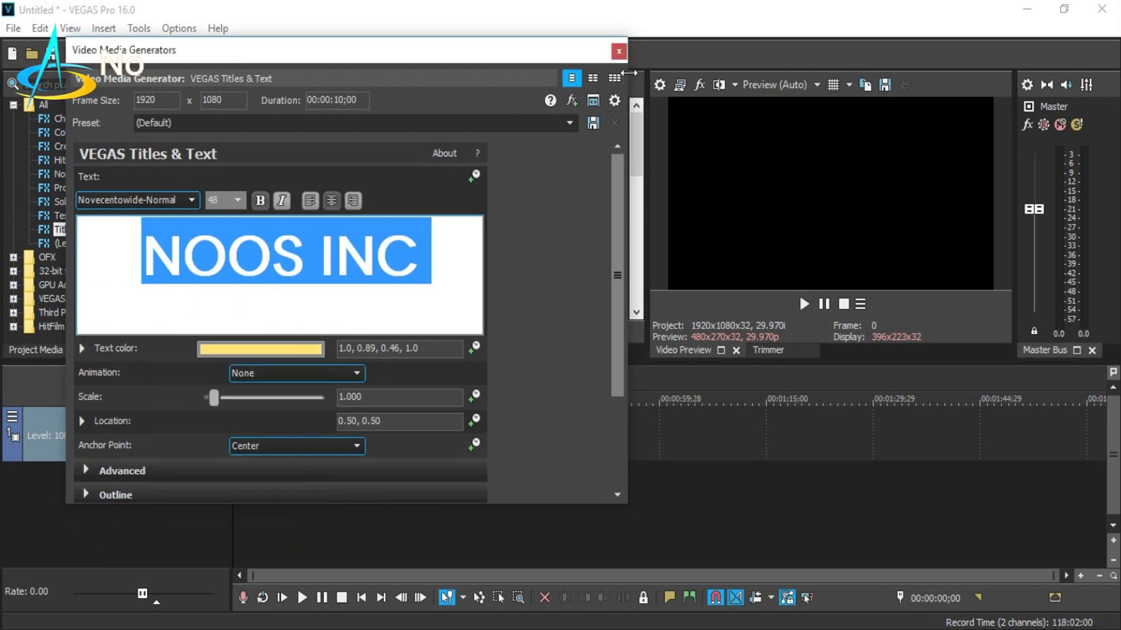
click(619, 50)
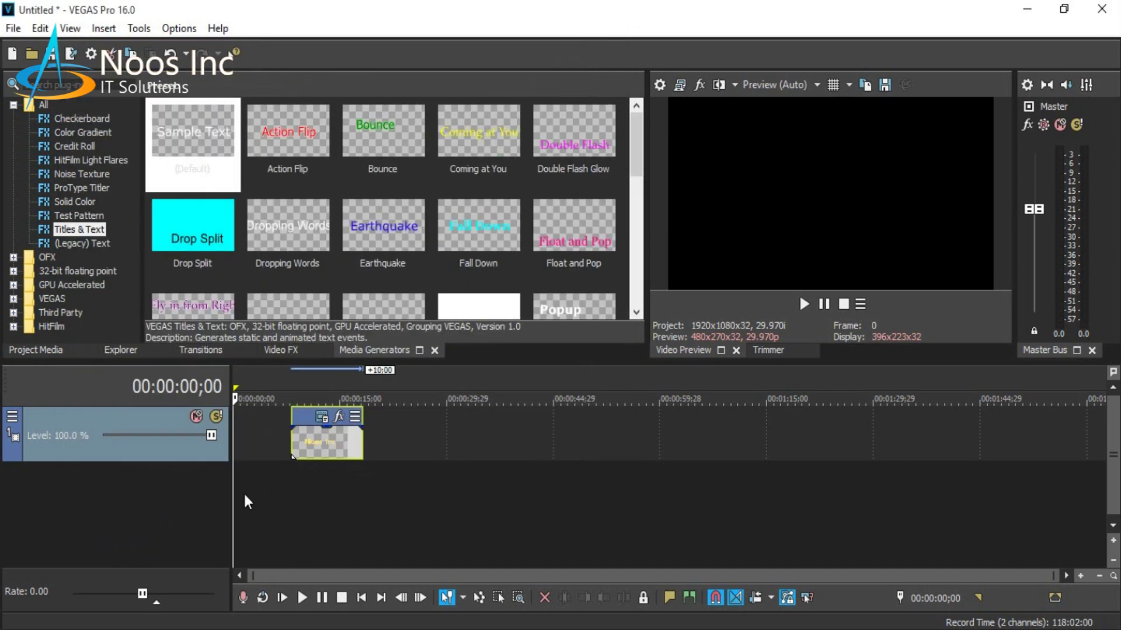
Step: Move the title event so it starts near 3 seconds
drag(235, 489, 316, 518)
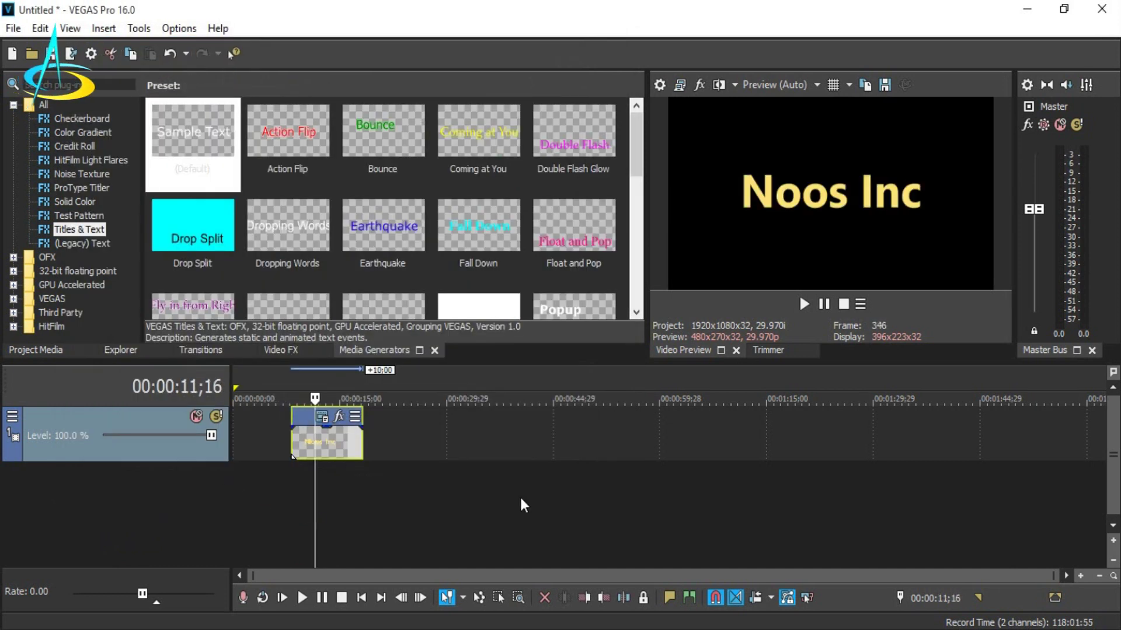
scroll(461, 462, up, 5)
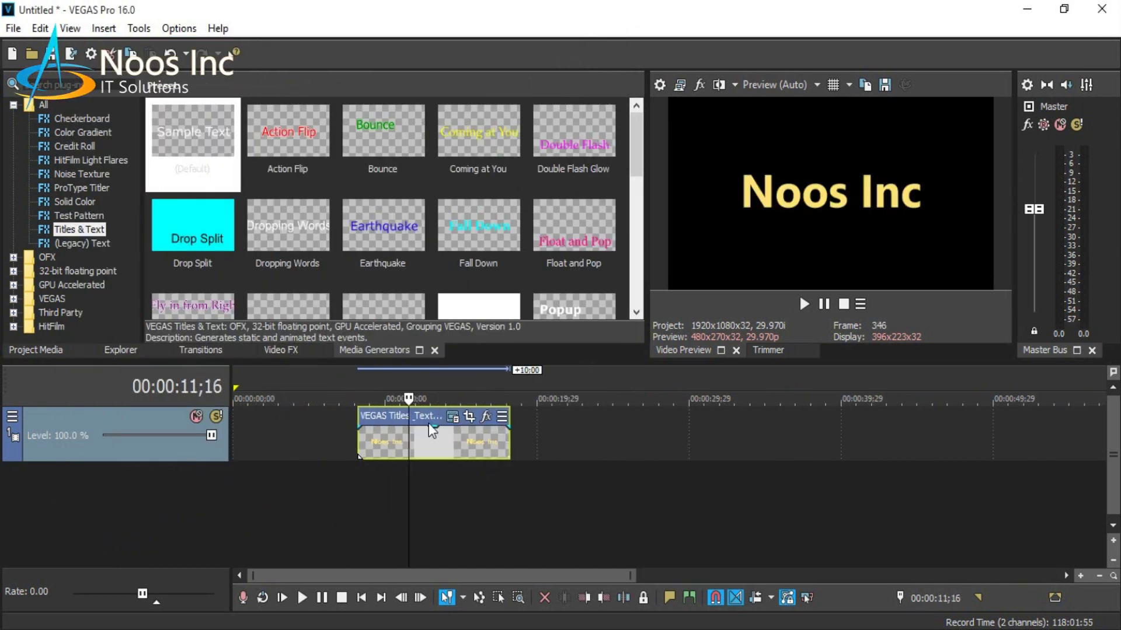
drag(640, 408, 425, 408)
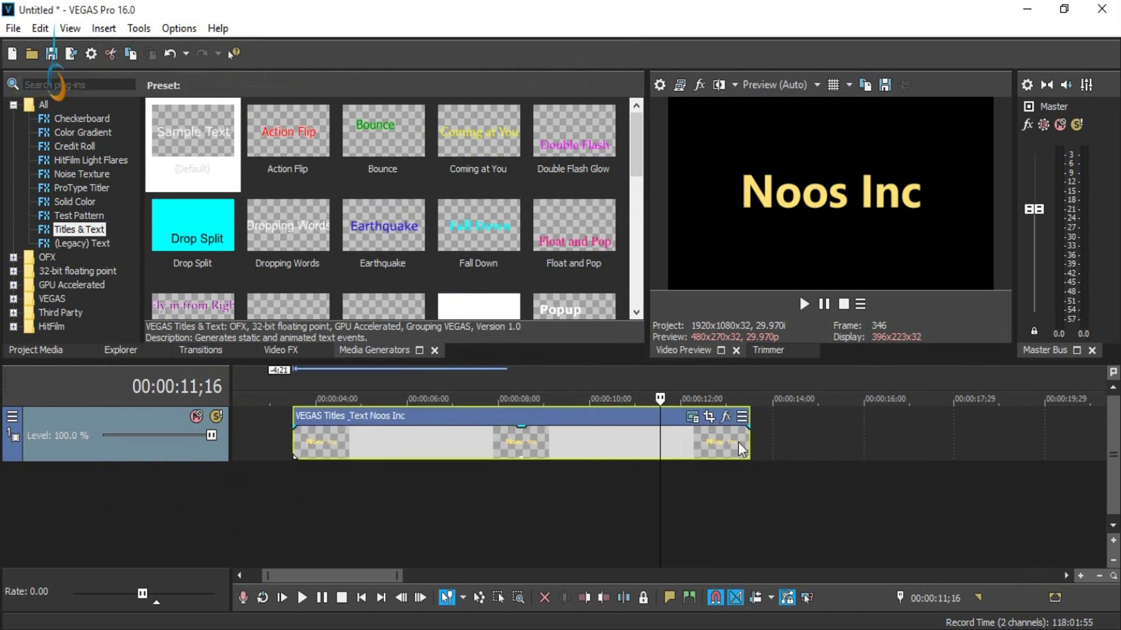
Step: Split the title at 00:00:07;00 and delete the later piece
drag(661, 486, 453, 475)
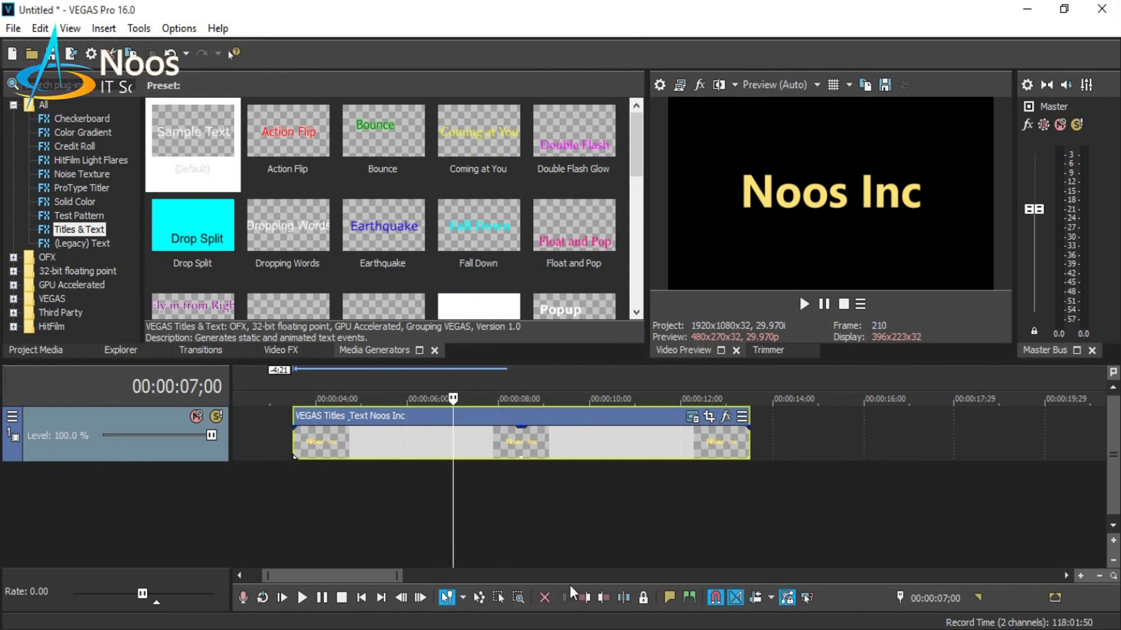
click(612, 595)
click(553, 415)
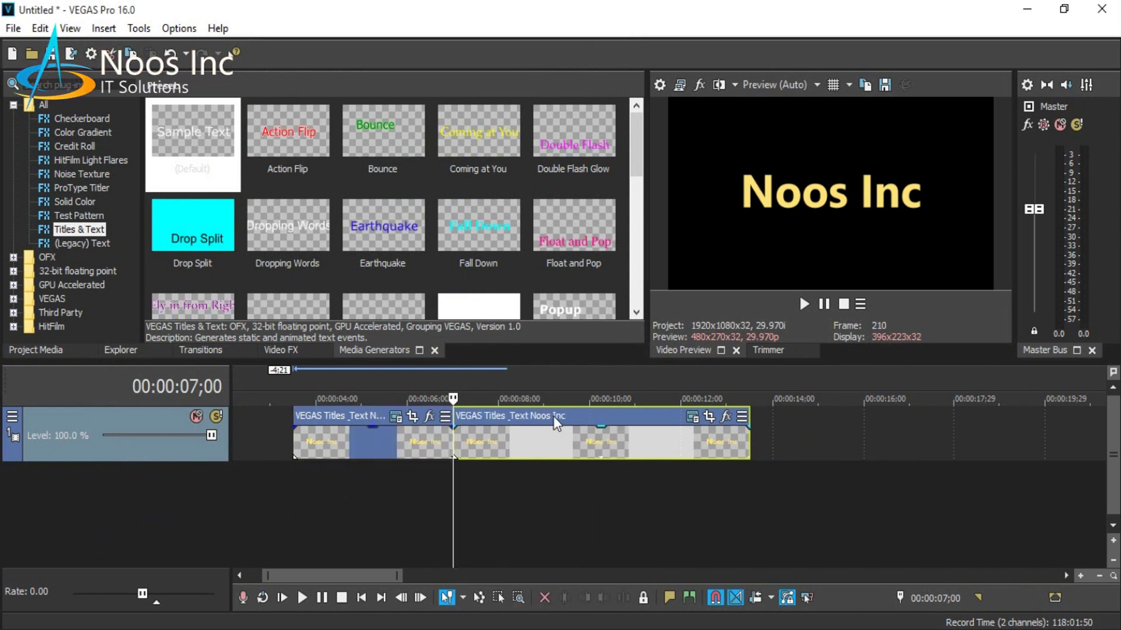
key(Delete)
drag(551, 468, 281, 471)
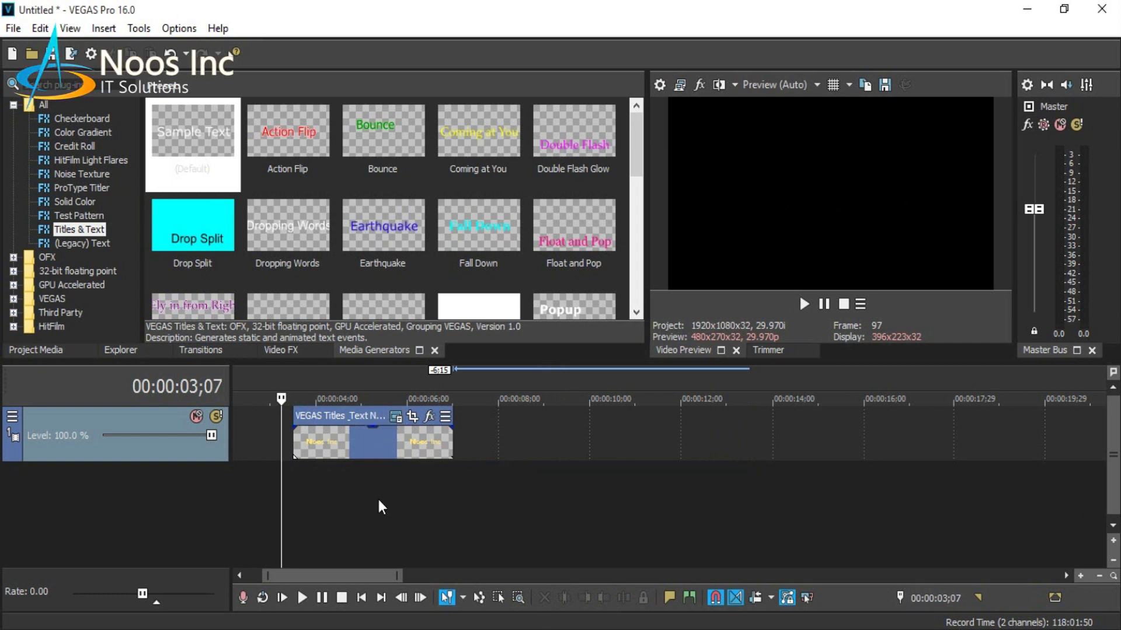
Step: Open the title event's Pan/Crop settings
click(412, 418)
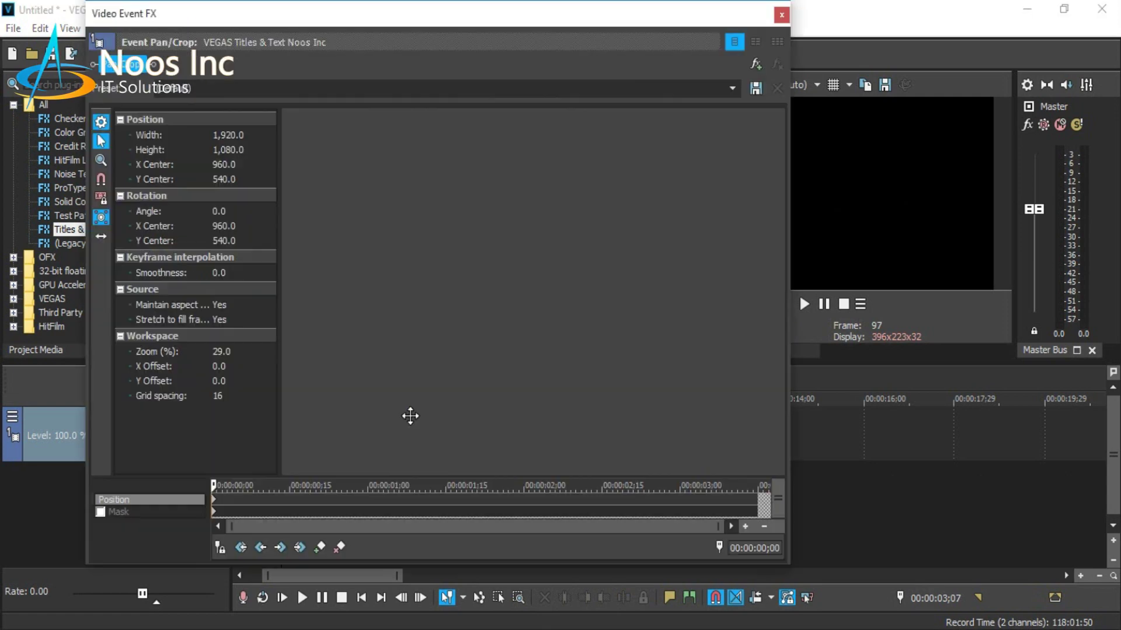
scroll(413, 380, down, 5)
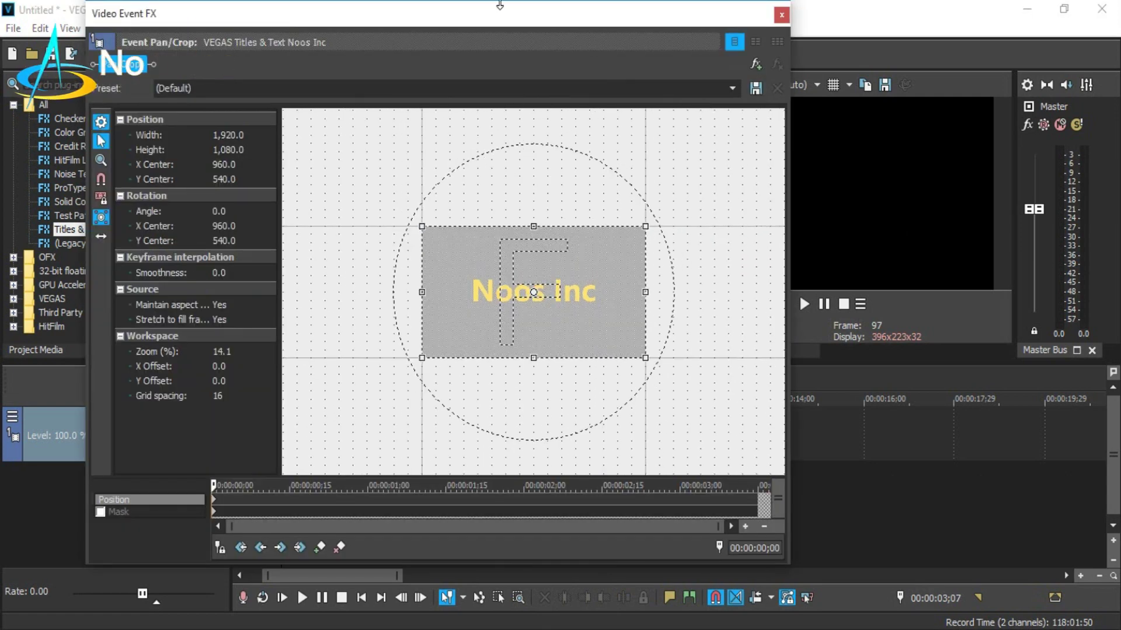
drag(499, 22, 405, 502)
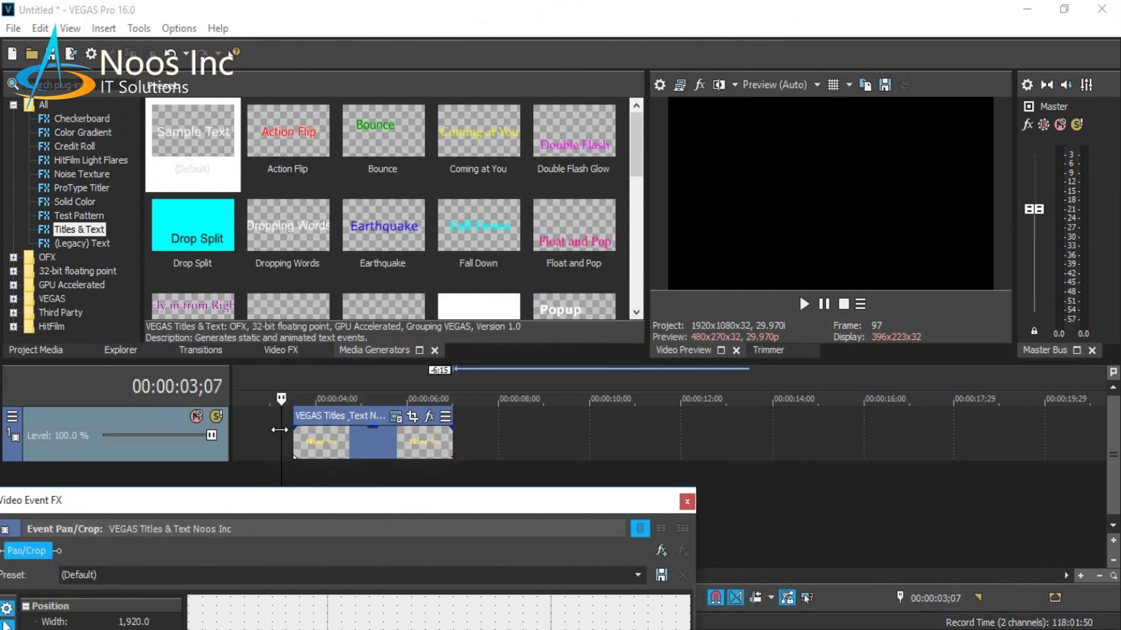
click(323, 455)
drag(352, 502, 357, 61)
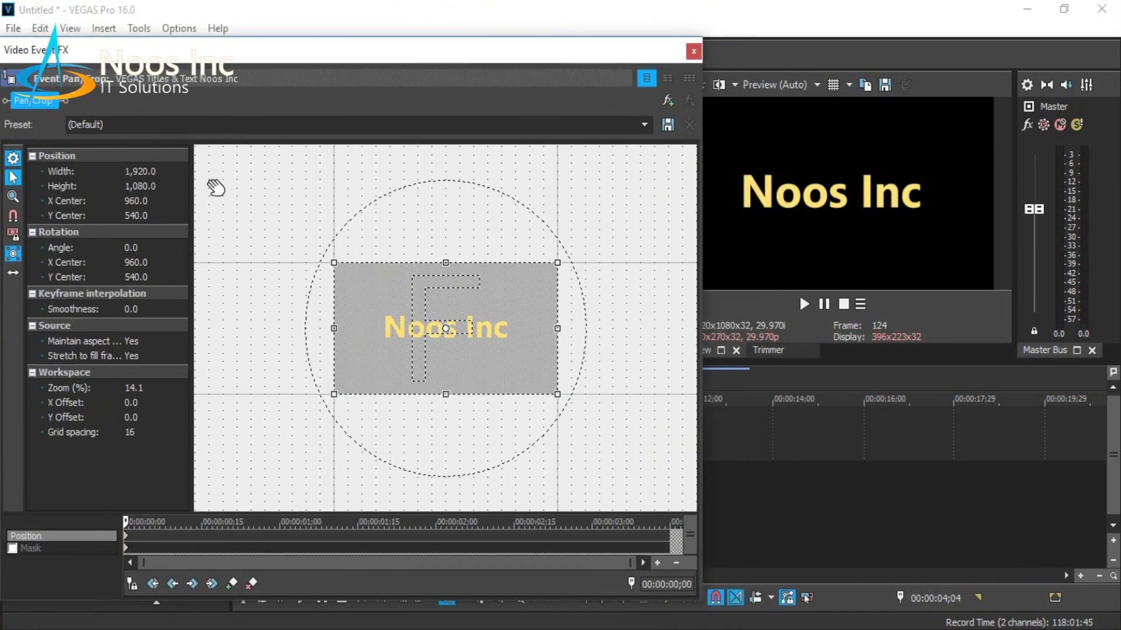
Step: Set Y Center to 1,323.8 at the first frame so the title starts below frame
click(169, 217)
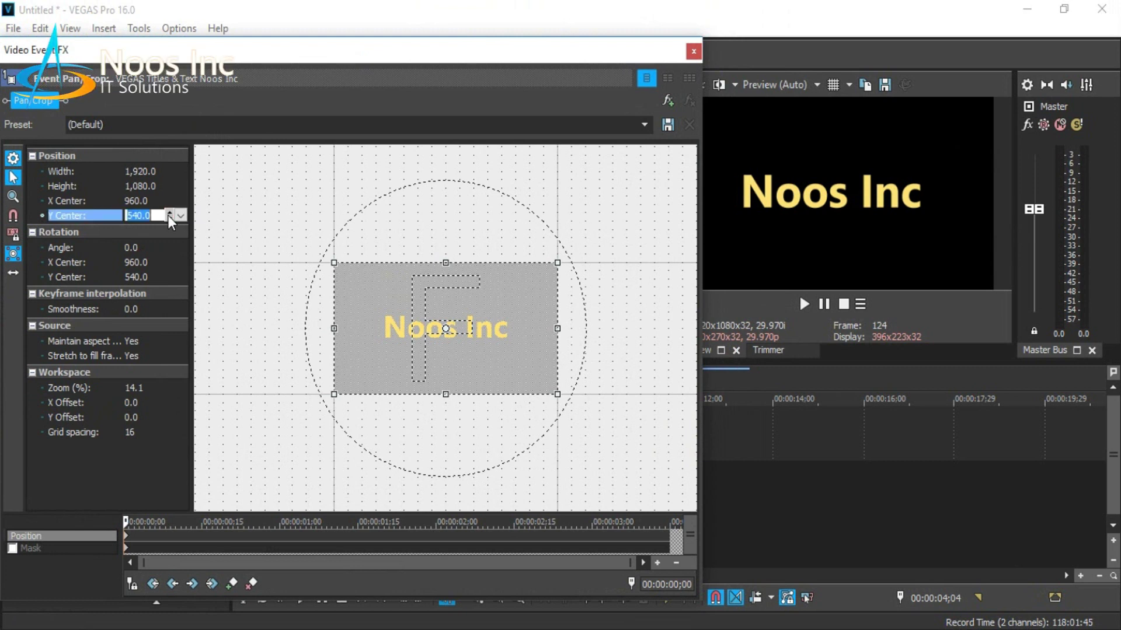
click(178, 219)
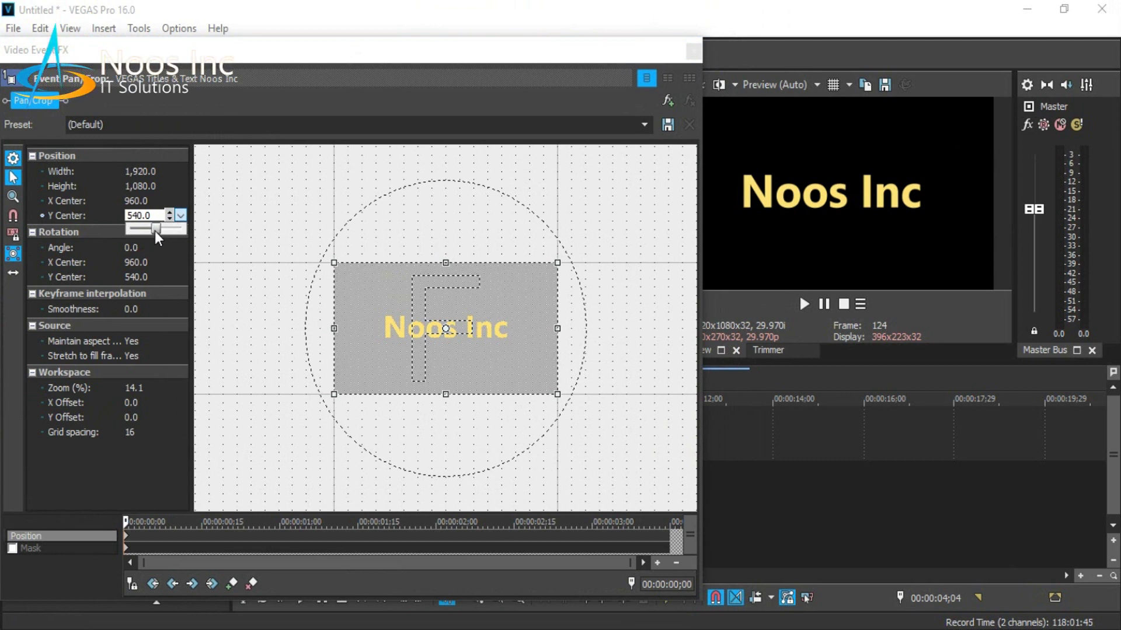
drag(155, 230, 159, 232)
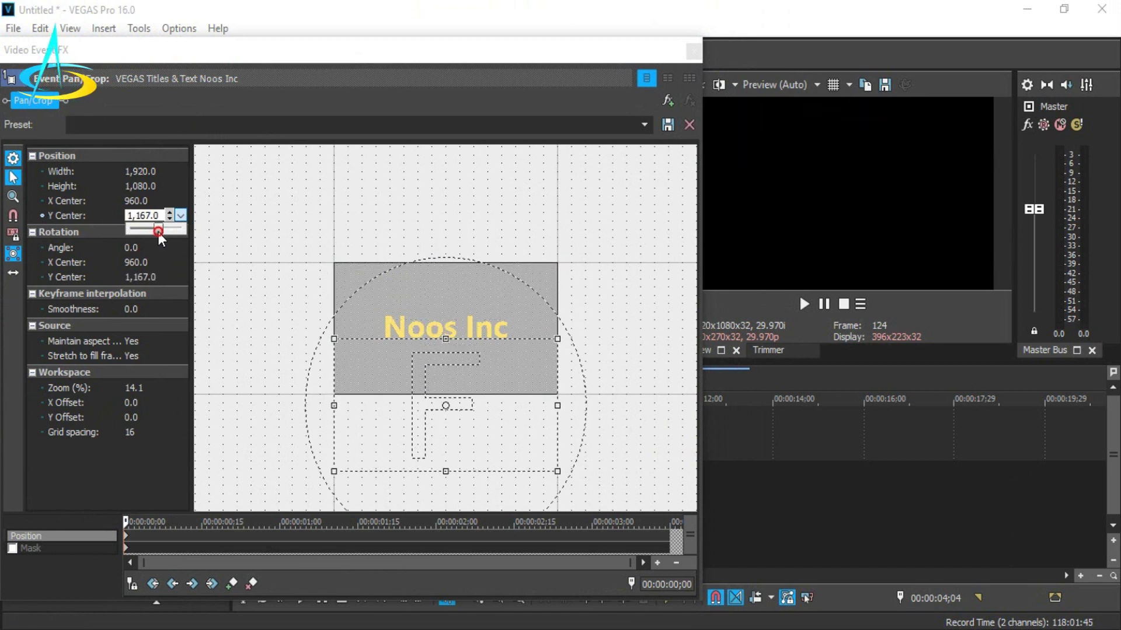
drag(159, 233, 160, 234)
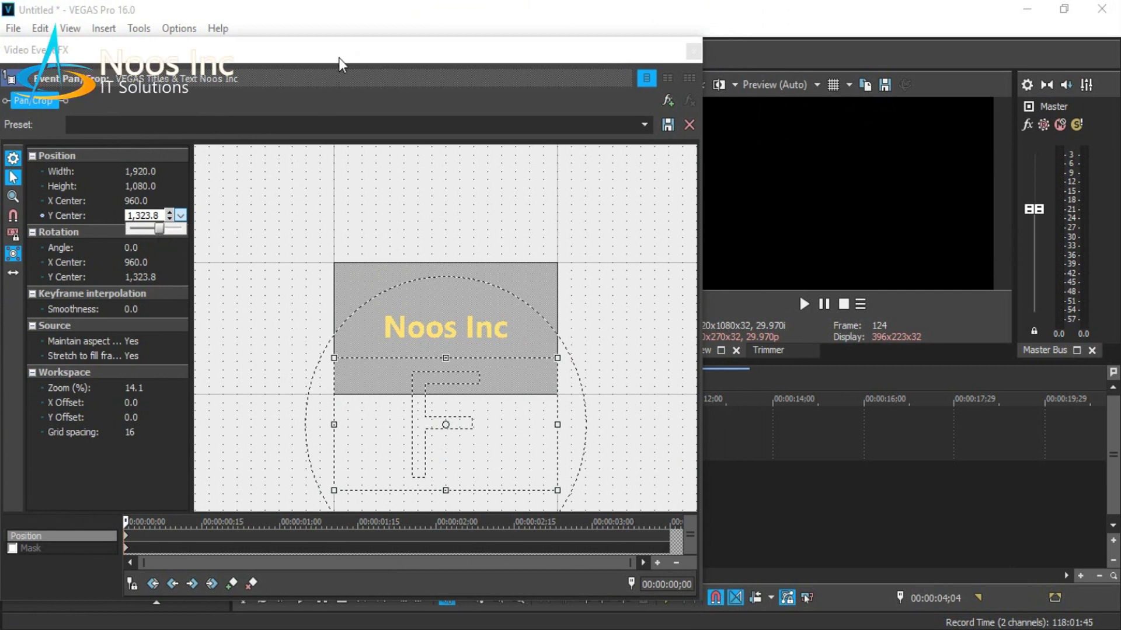
click(127, 521)
drag(128, 521, 113, 516)
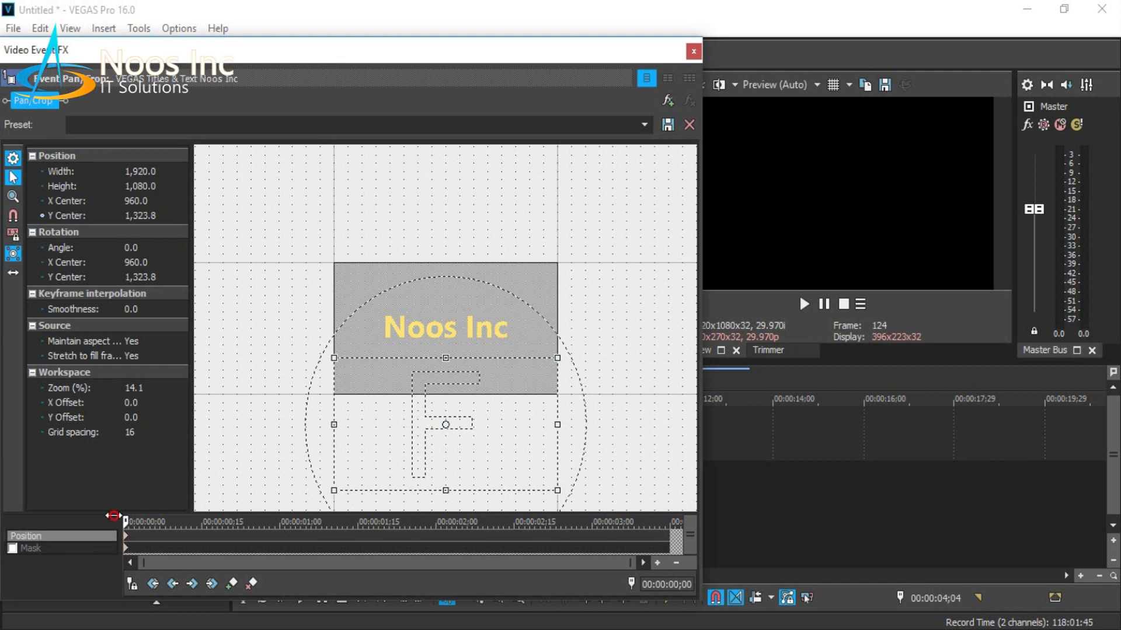
scroll(338, 547, up, 3)
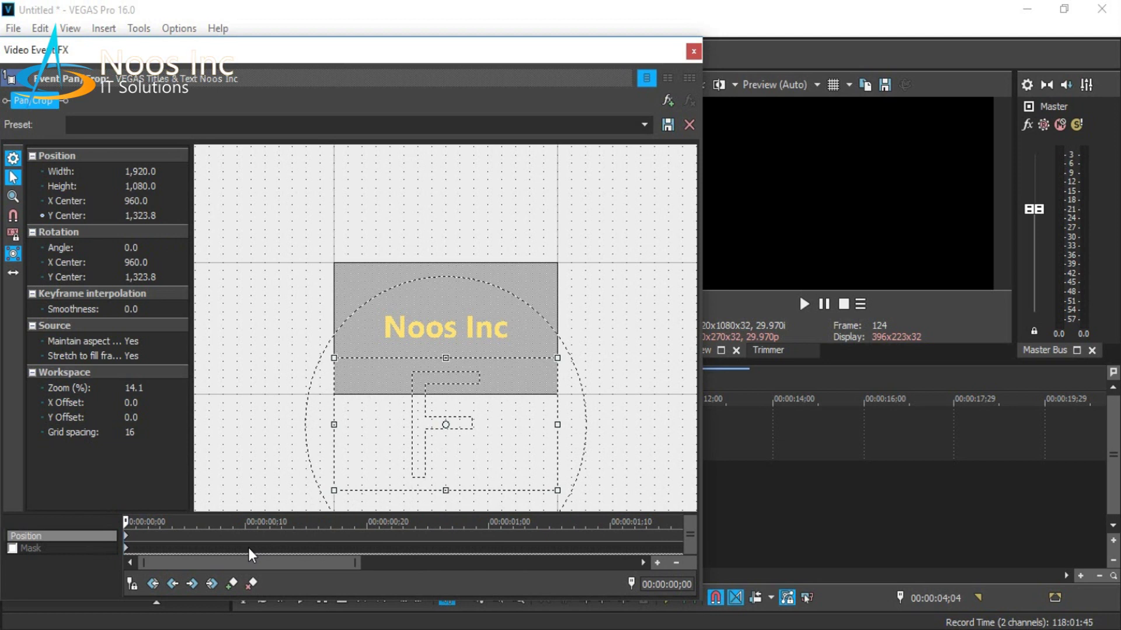
Step: At frame 5, restore the crop to the full centred frame (Y Center 540)
key(Right)
key(Right)
key(Right)
key(Right)
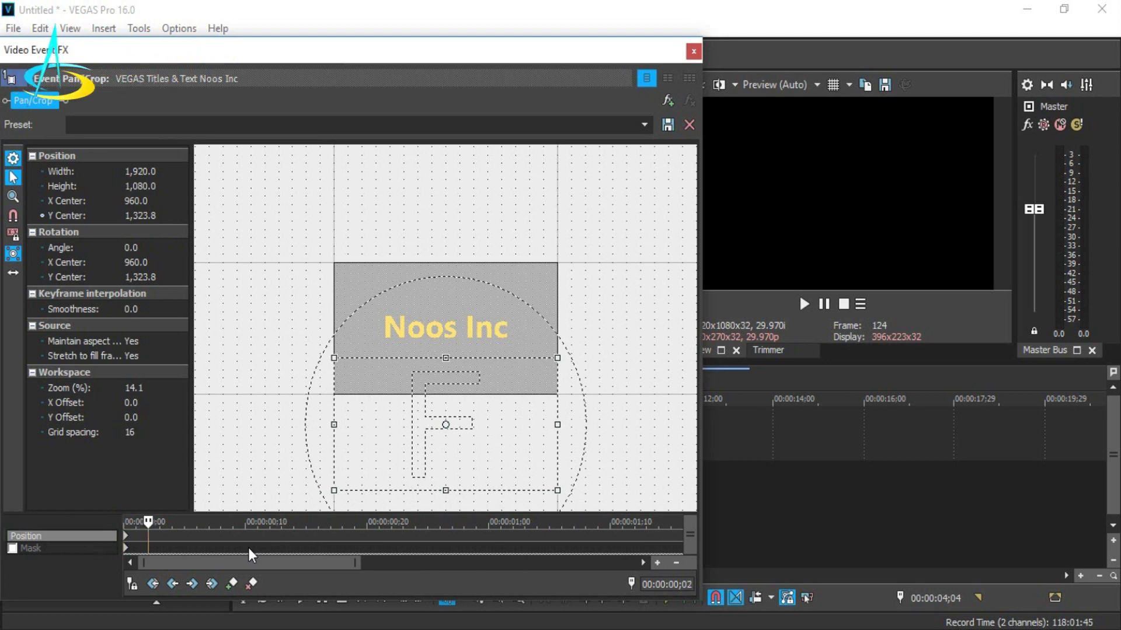
key(Right)
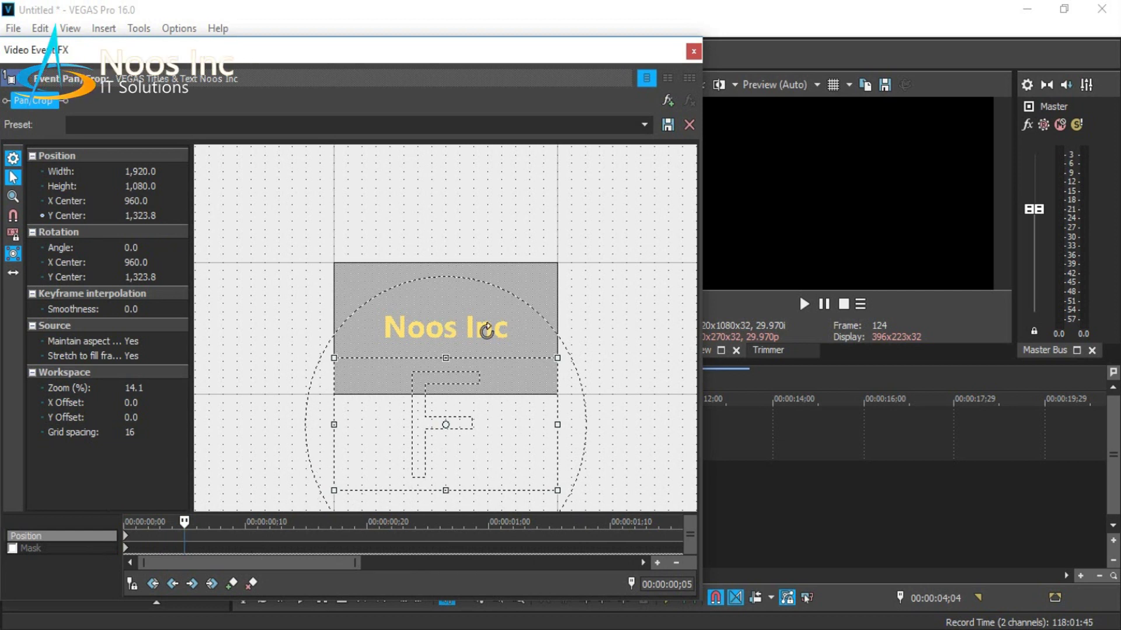
right_click(512, 373)
click(527, 383)
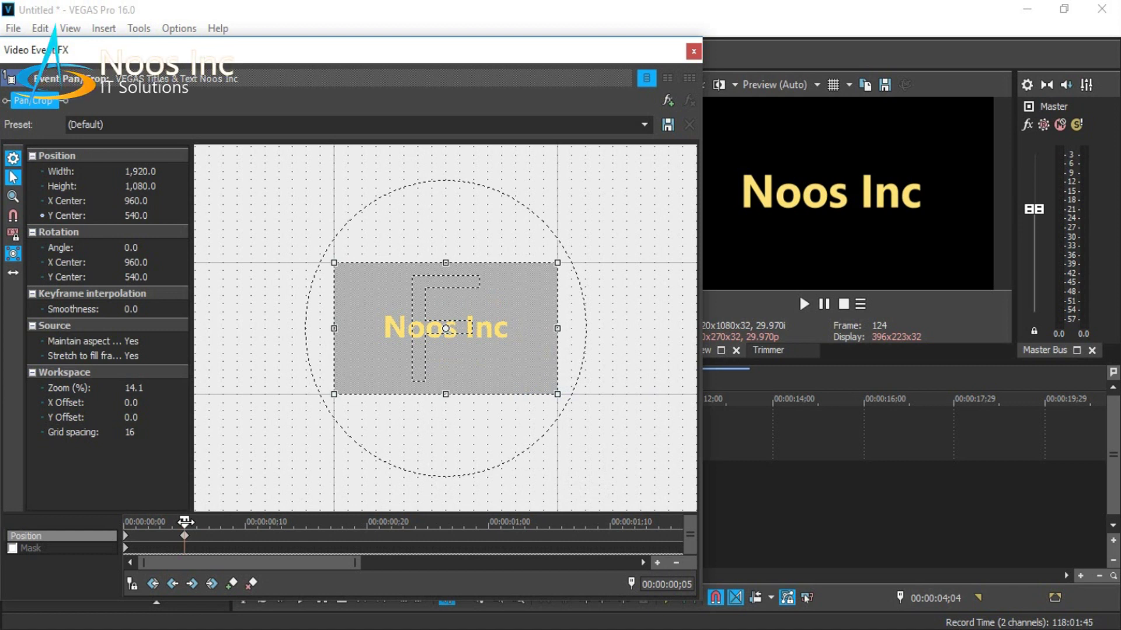
drag(186, 521, 208, 521)
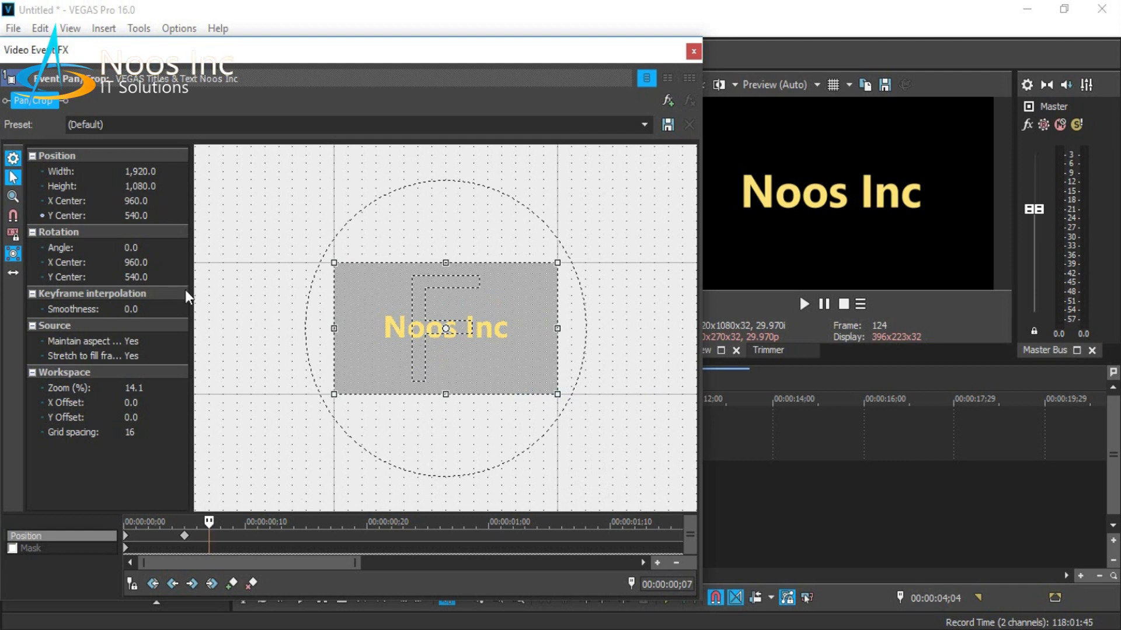
Step: Keyframe Y Center at 640 on frame 7
click(159, 217)
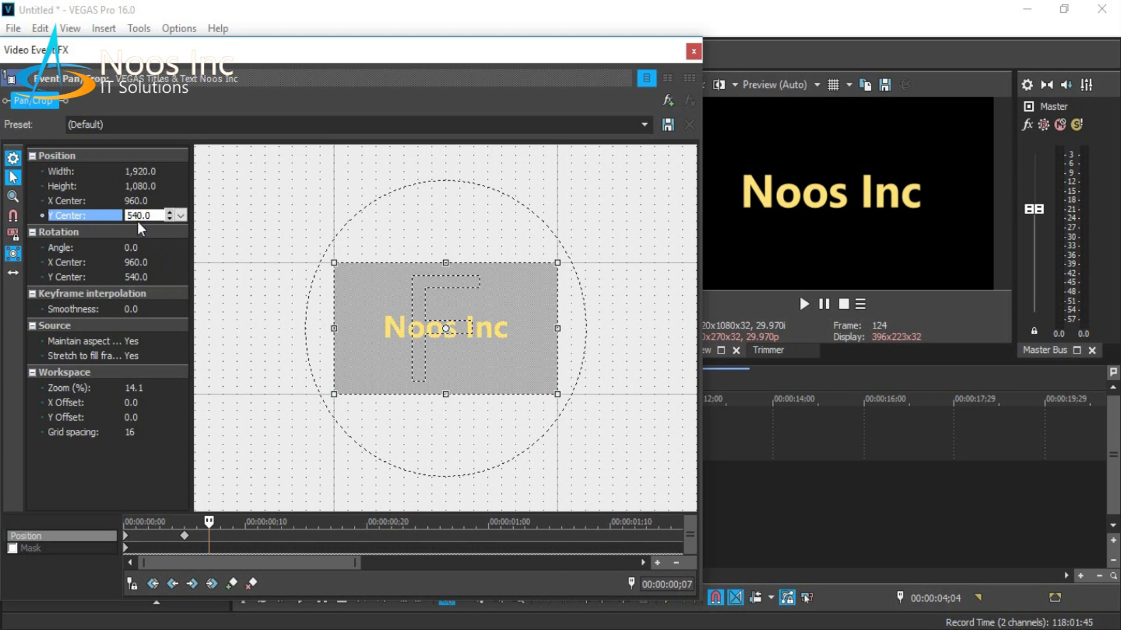
key(BackSpace)
key(BackSpace)
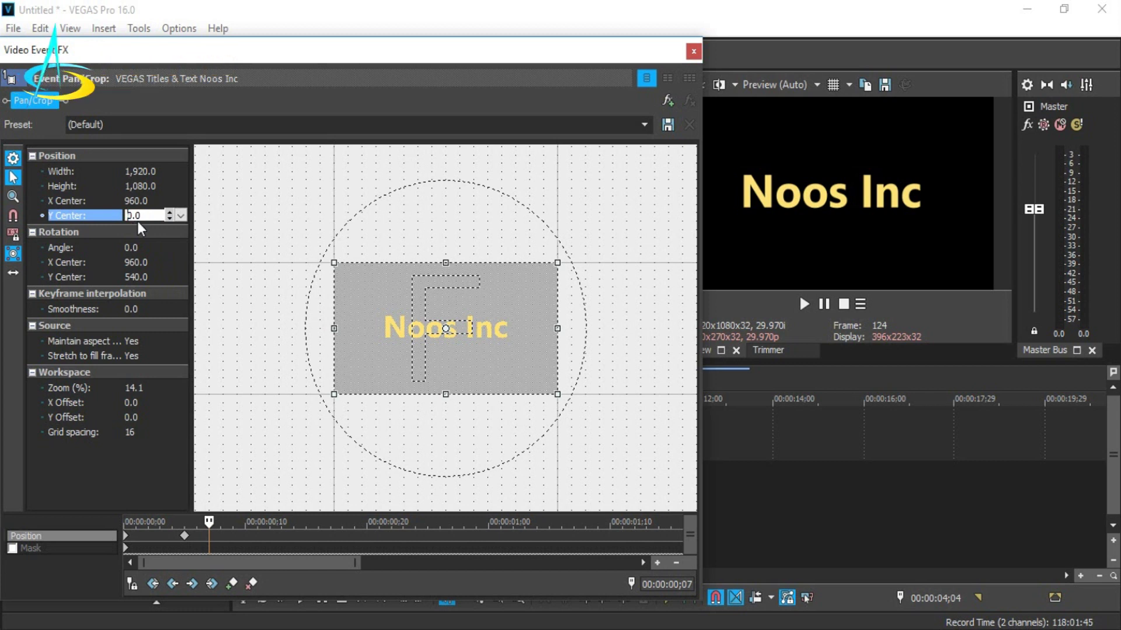
text(64)
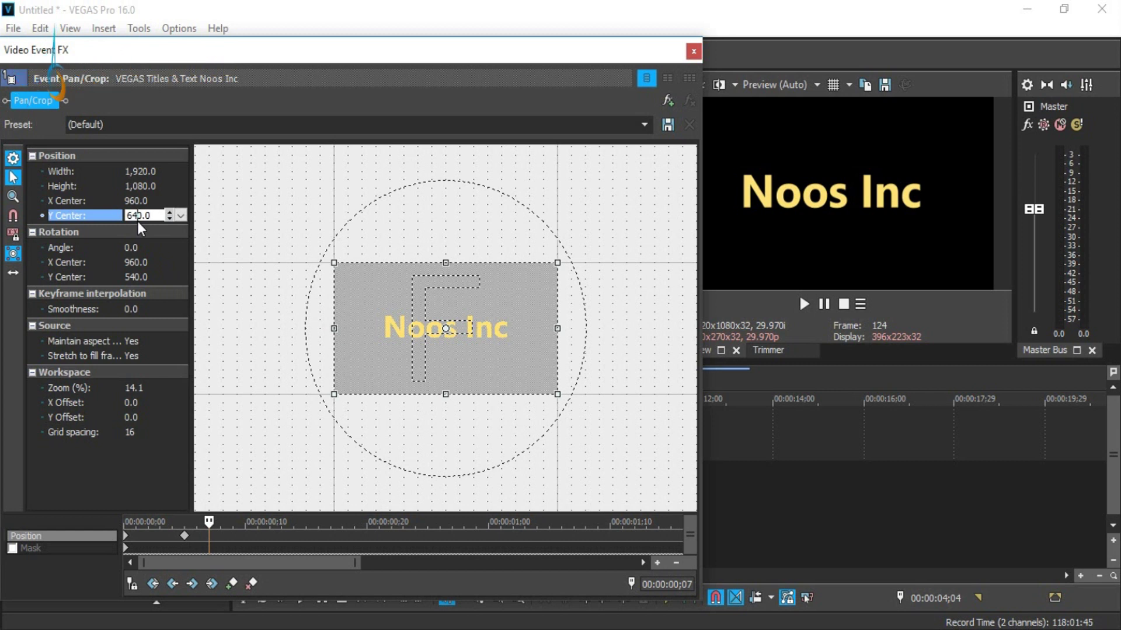
key(Return)
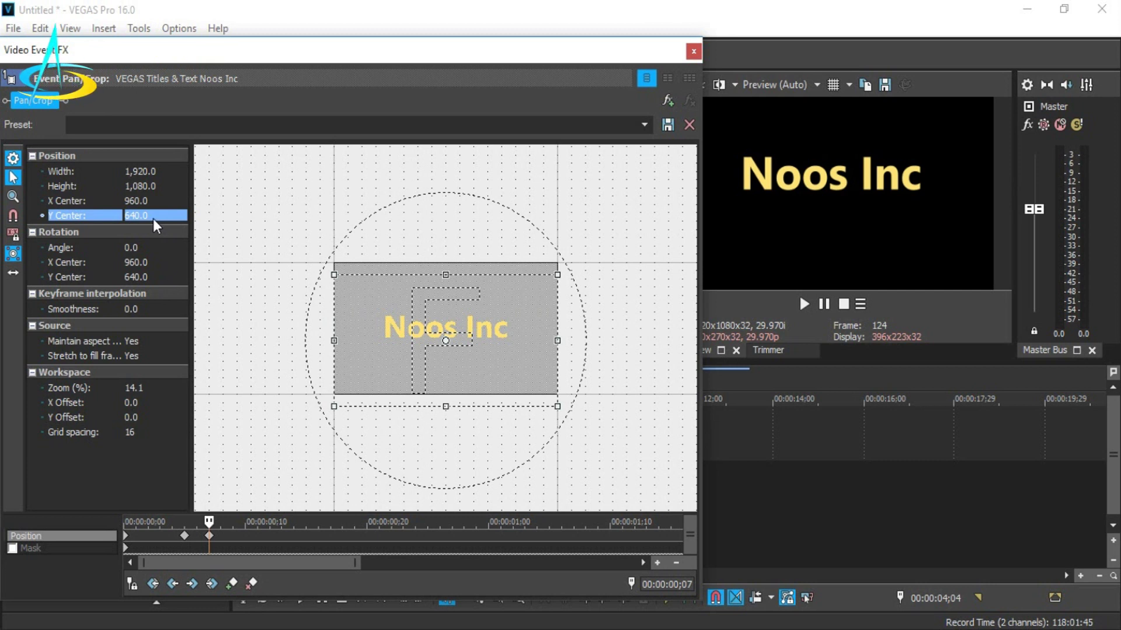
Step: At frame 9, restore the crop to centre, keyframing Y Center 540
click(209, 520)
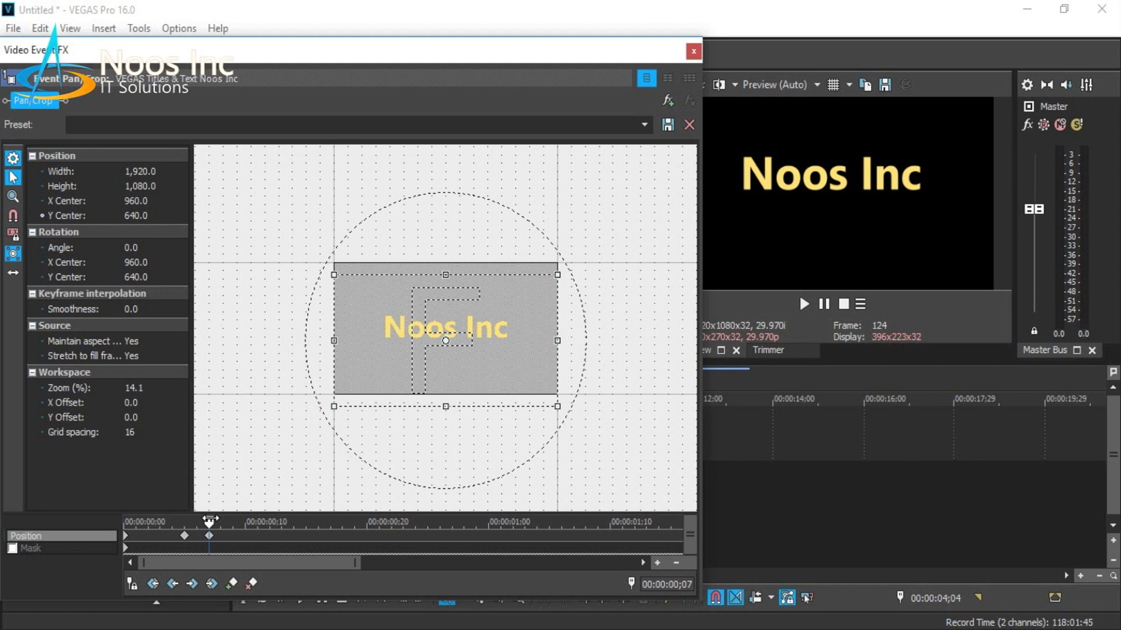
drag(209, 518, 234, 519)
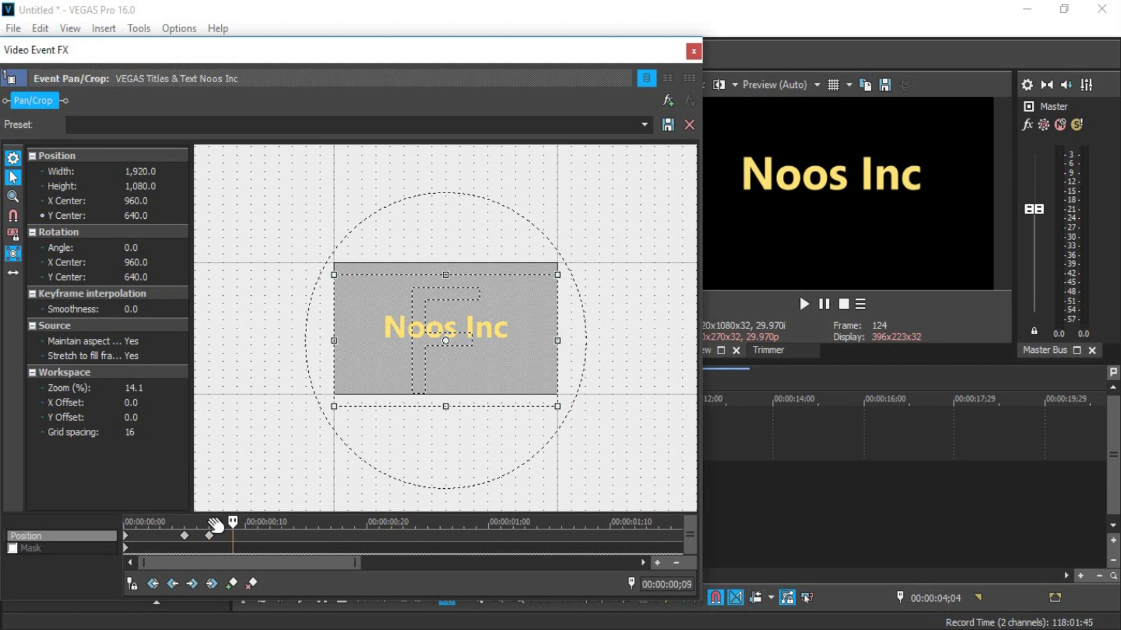
right_click(507, 321)
click(523, 327)
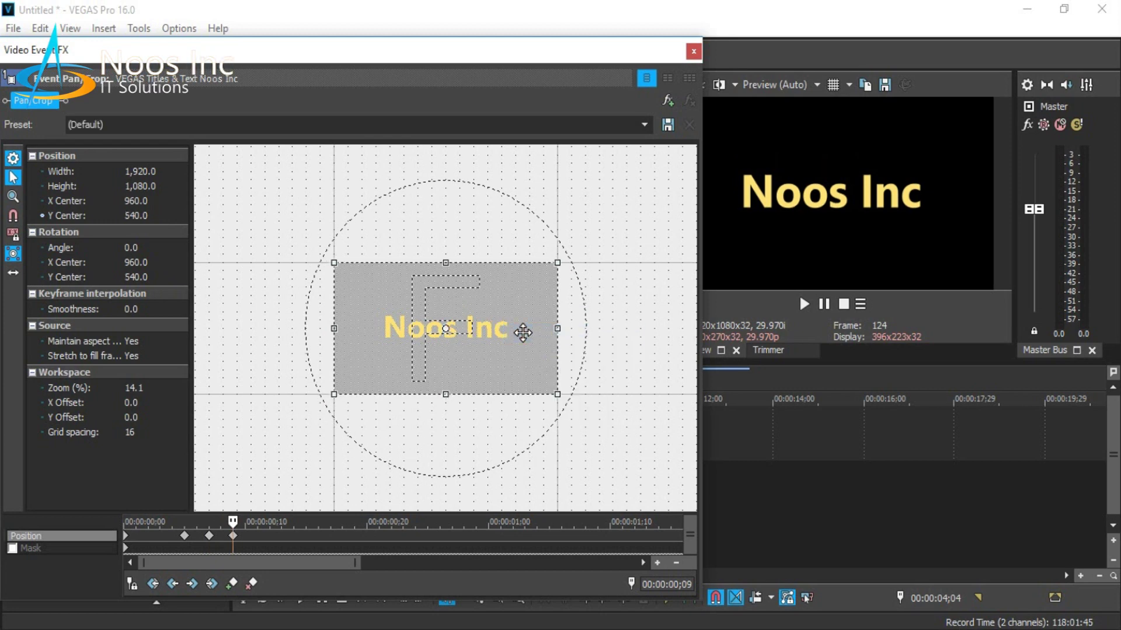
Step: Close Pan/Crop and select Linear Blur's Vertical Light preset in Video FX
click(692, 52)
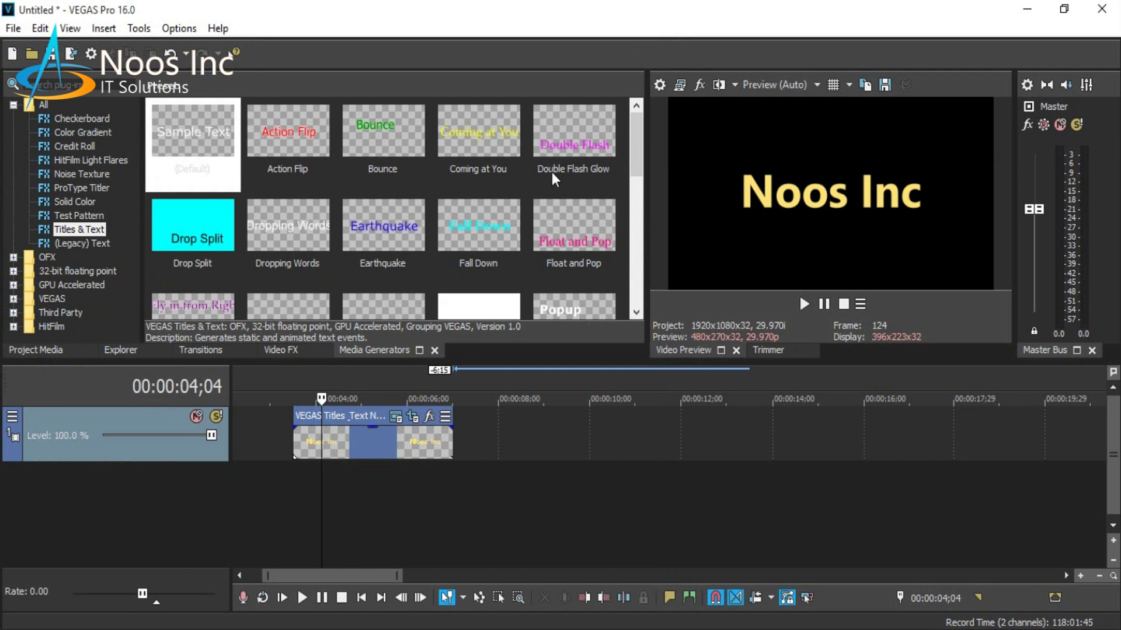
click(279, 350)
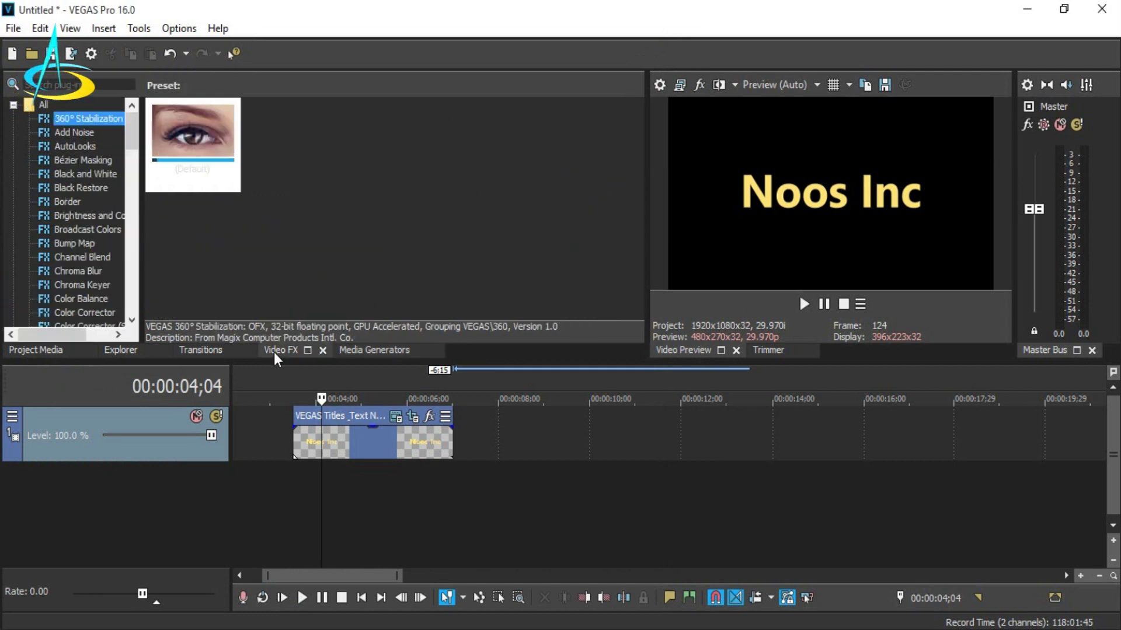
click(172, 179)
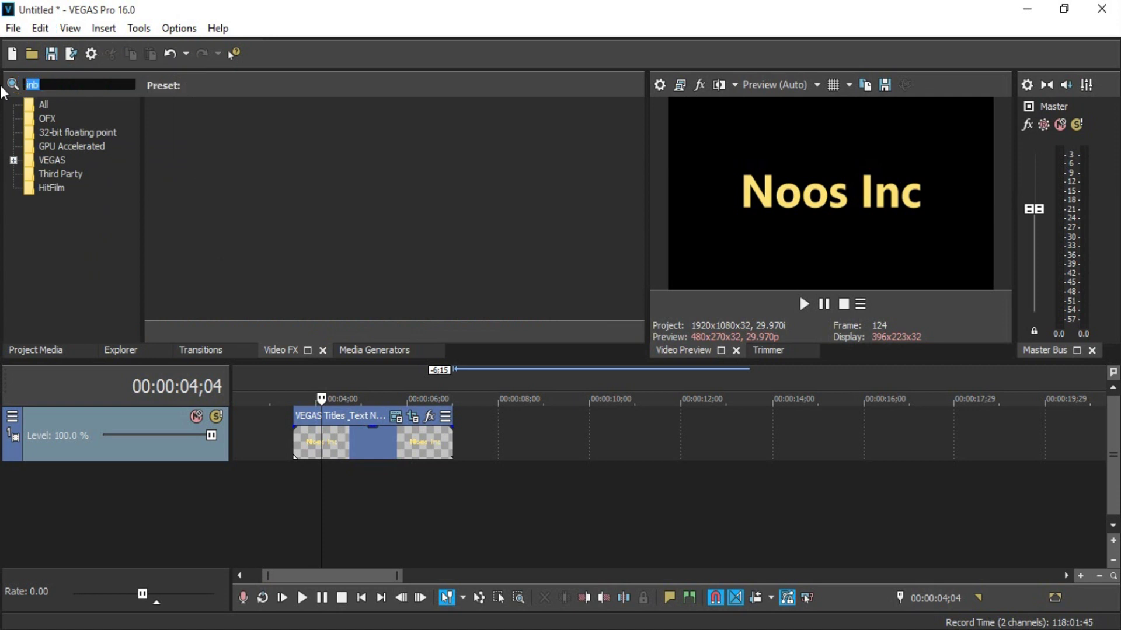
click(28, 106)
drag(133, 152, 134, 241)
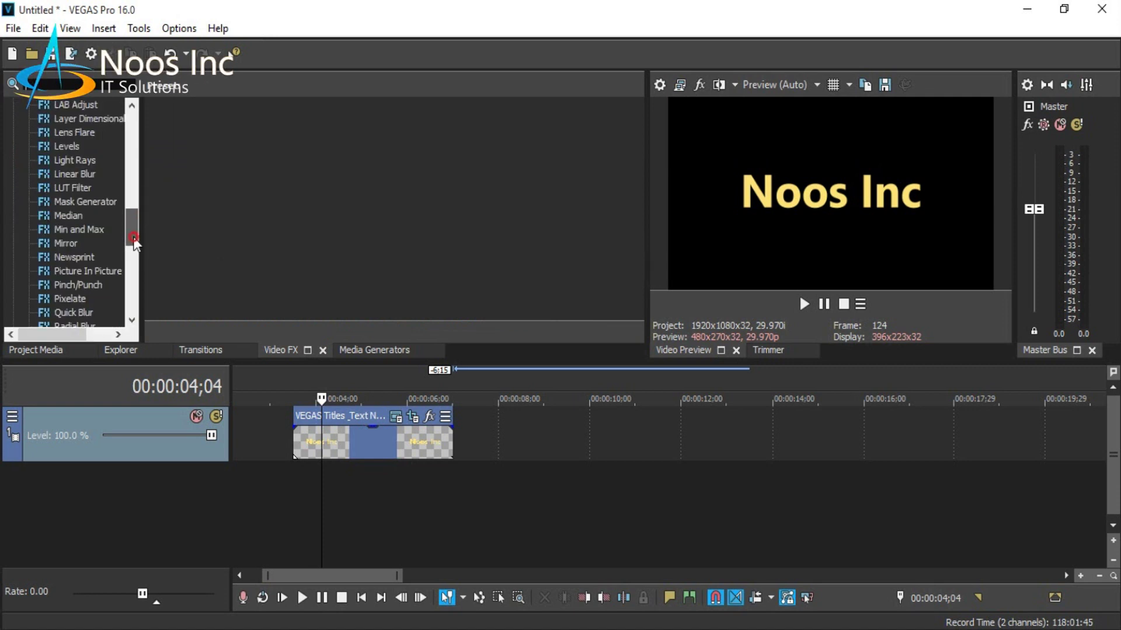
click(68, 173)
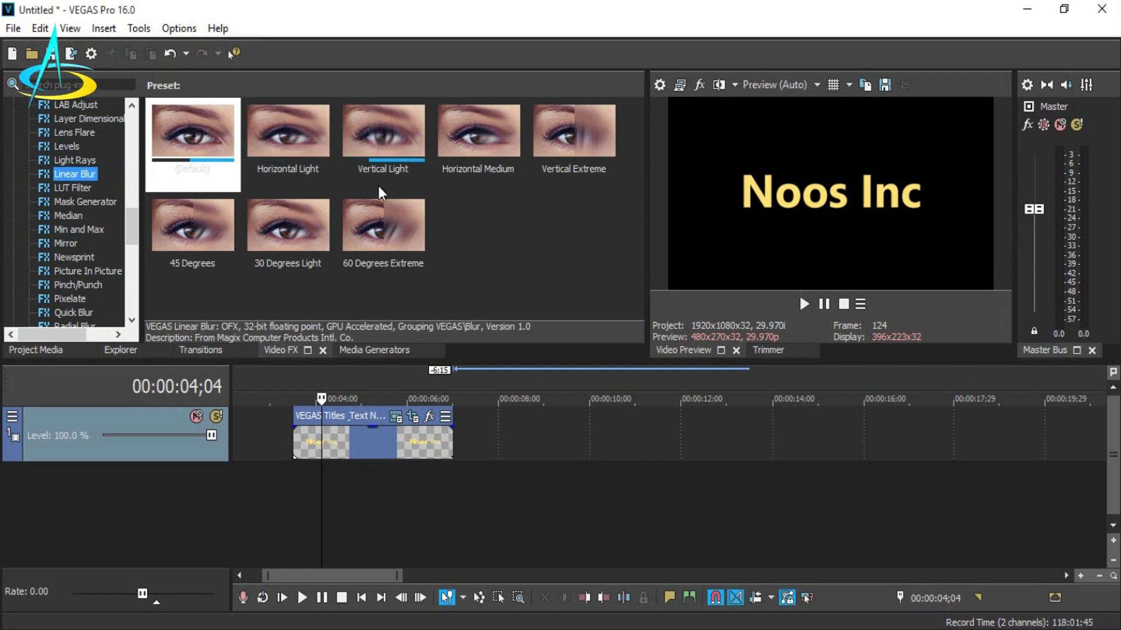
click(384, 138)
Step: Apply Vertical Light blur to the title, keyframing Amount from 0.050 to 0.000 at frame 5
drag(384, 139, 339, 440)
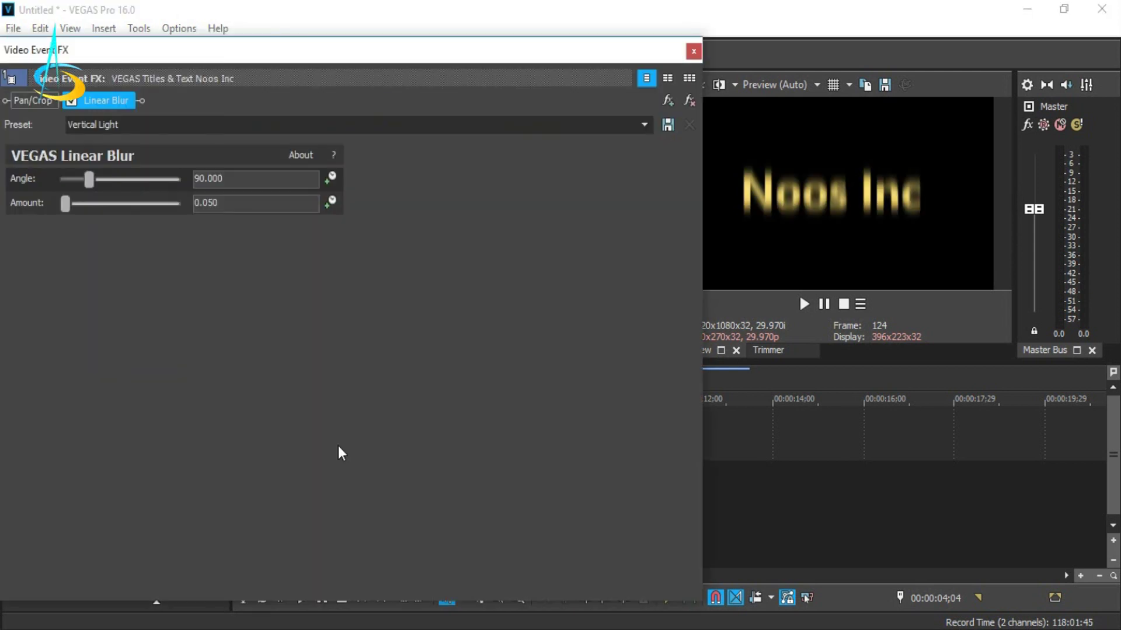
drag(399, 58, 418, 42)
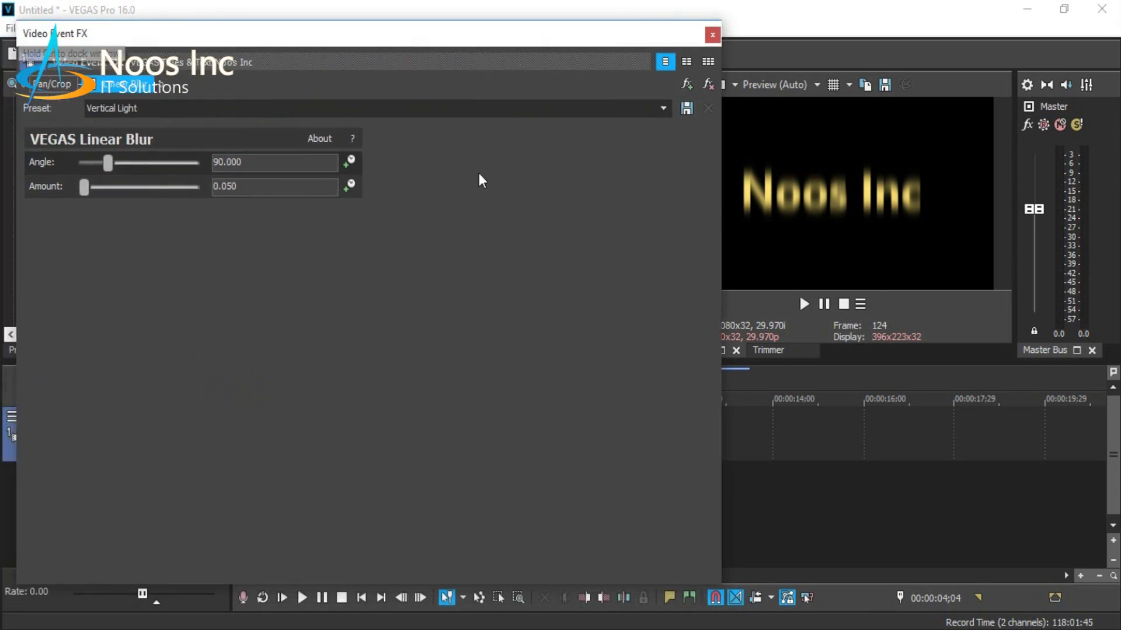
click(354, 192)
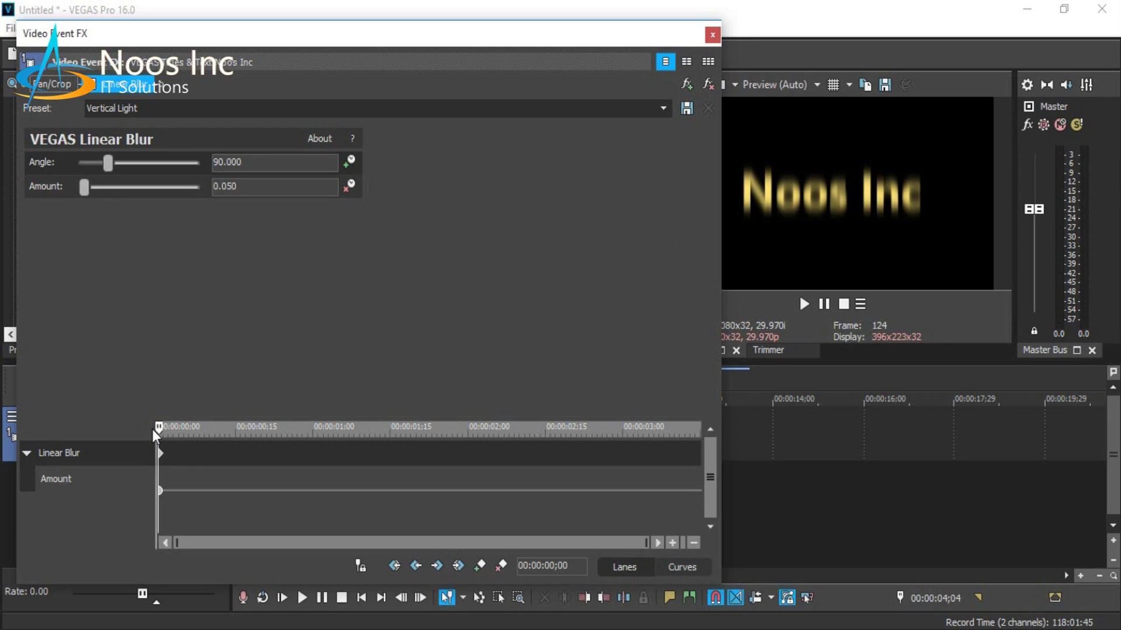
key(Right)
key(Right)
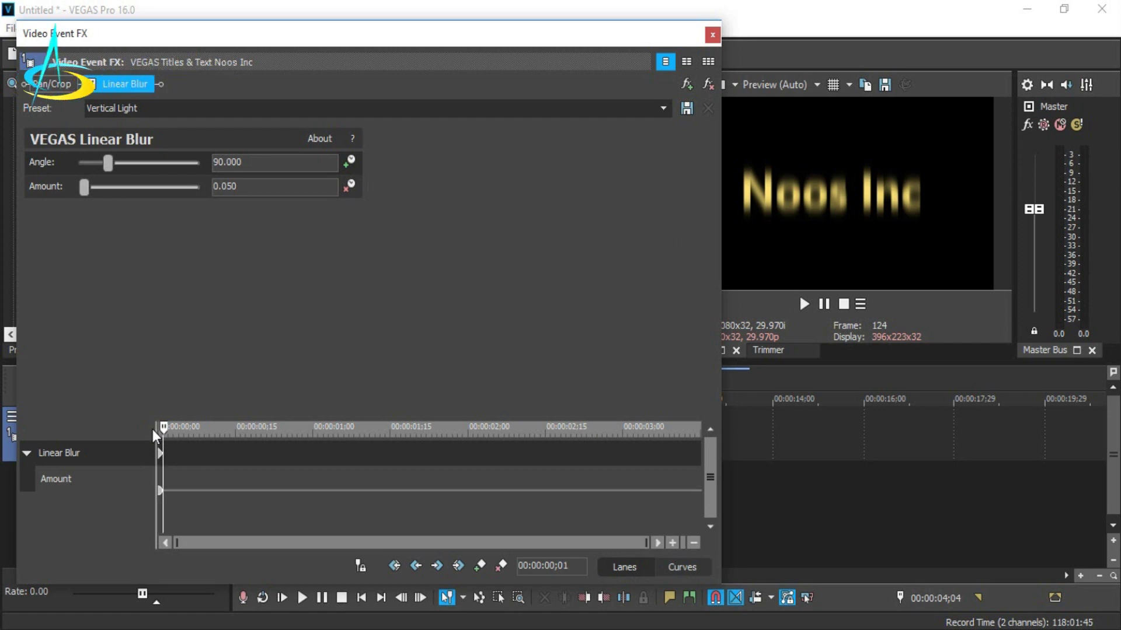
key(Right)
key(Right)
key(Right)
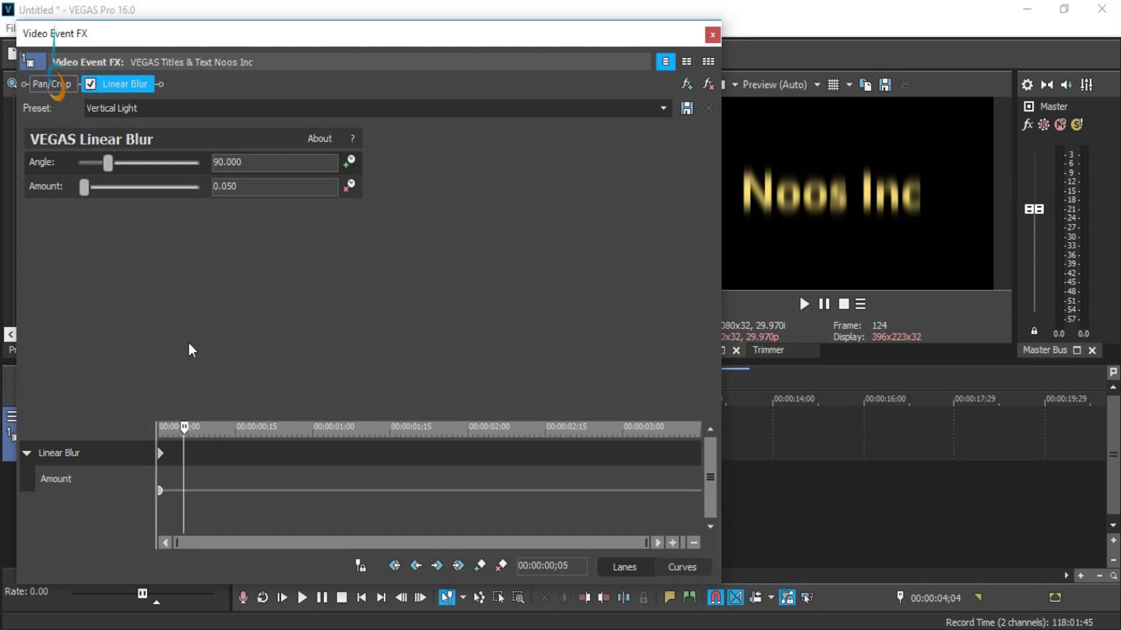
drag(83, 191, 75, 195)
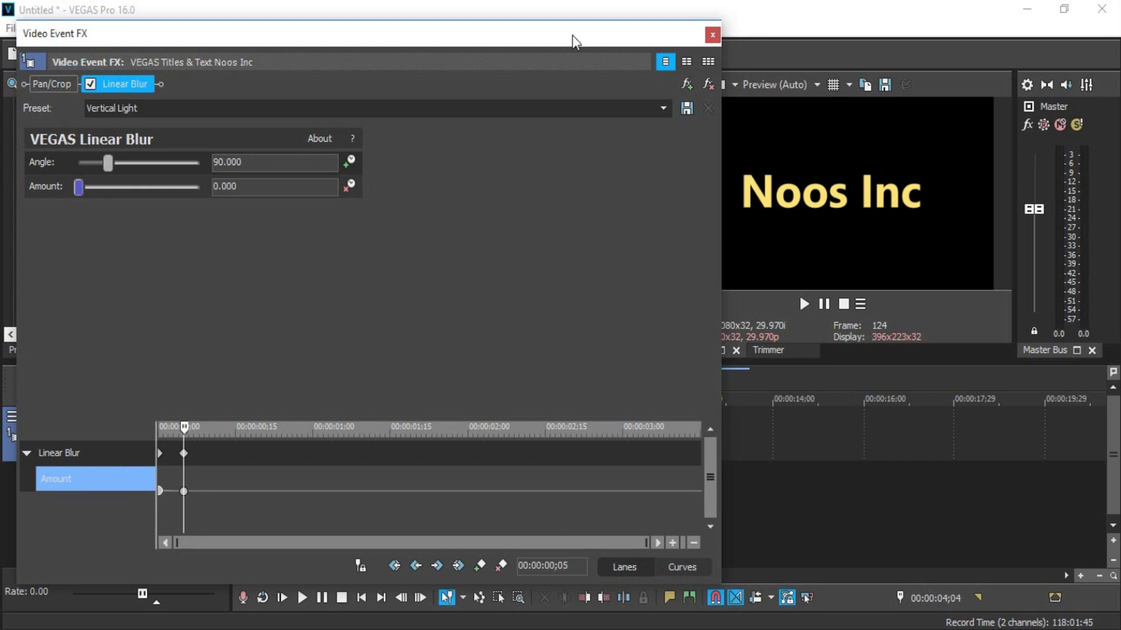
click(712, 36)
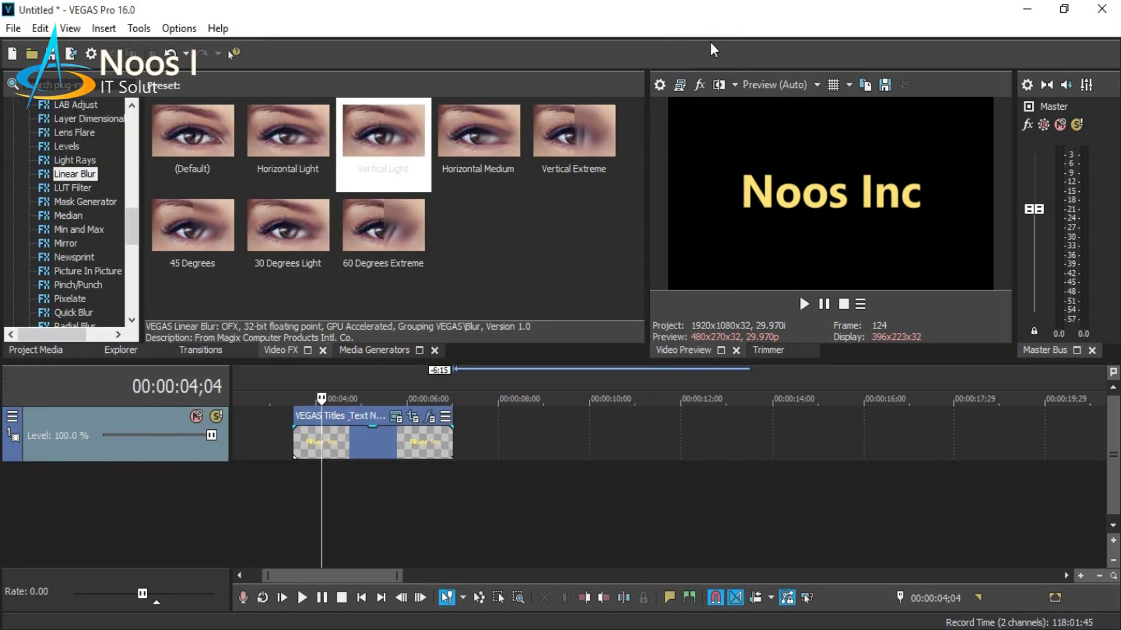
drag(319, 540, 284, 542)
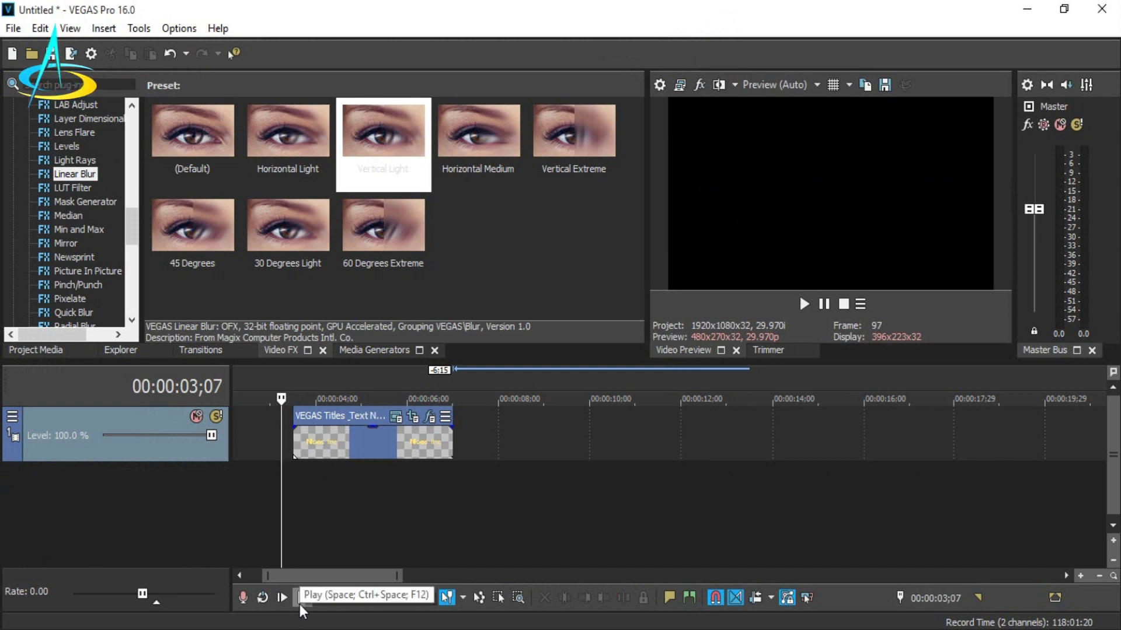